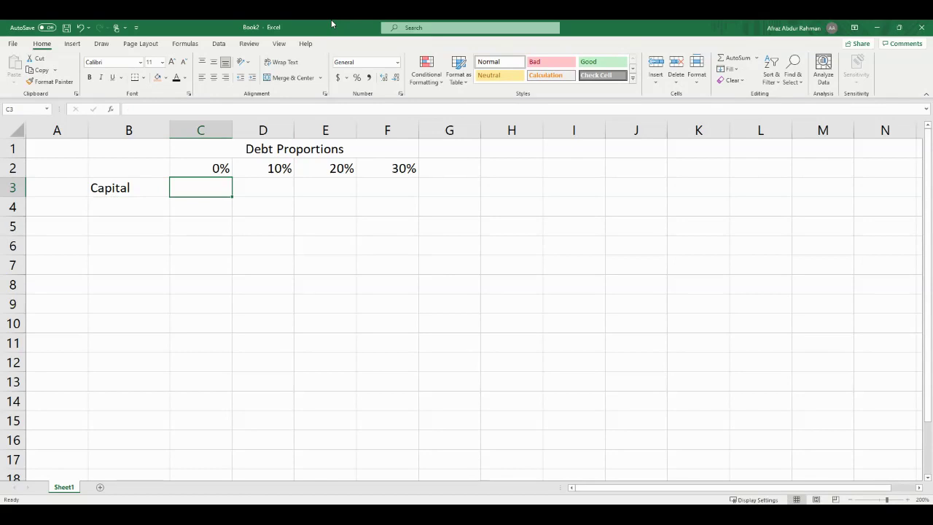
- Enter 1000000 as the Capital in C3 through F3 for all four debt proportions
left_click(268, 188)
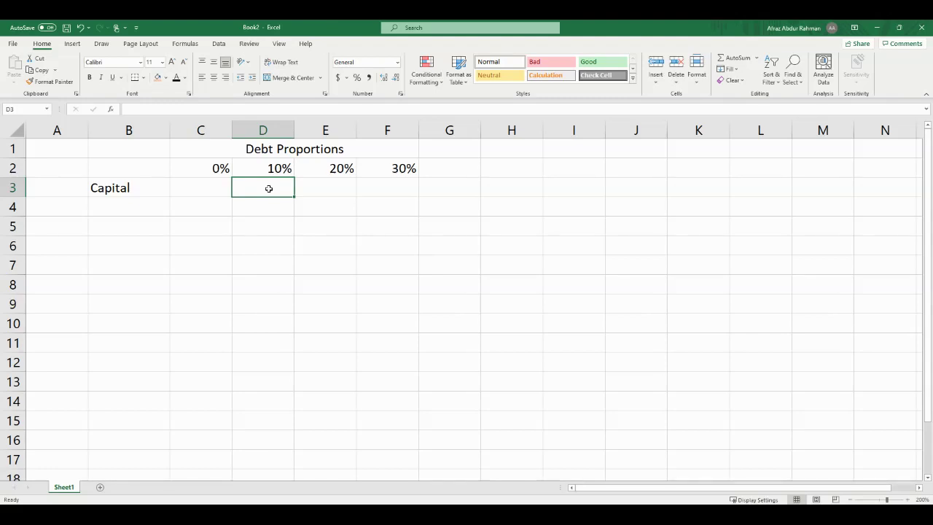
key("Left")
type("1000000")
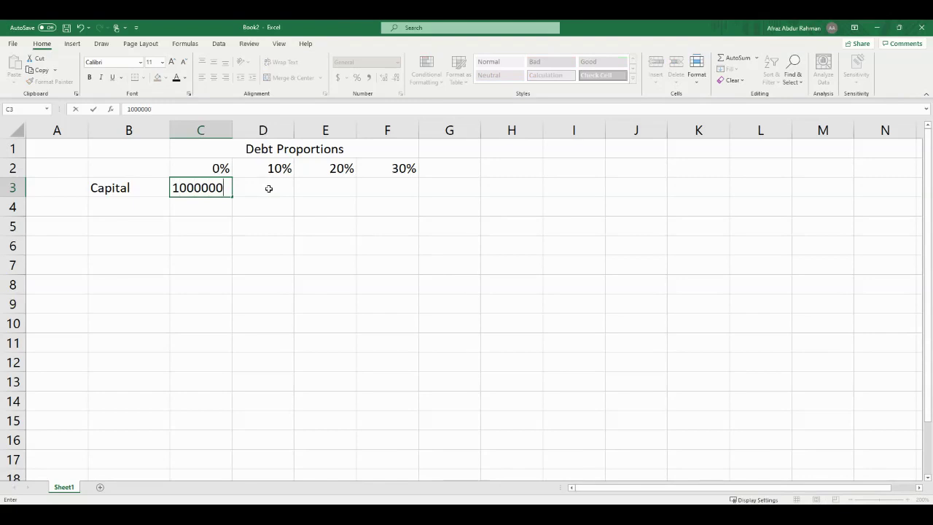
key("Right")
type("1000")
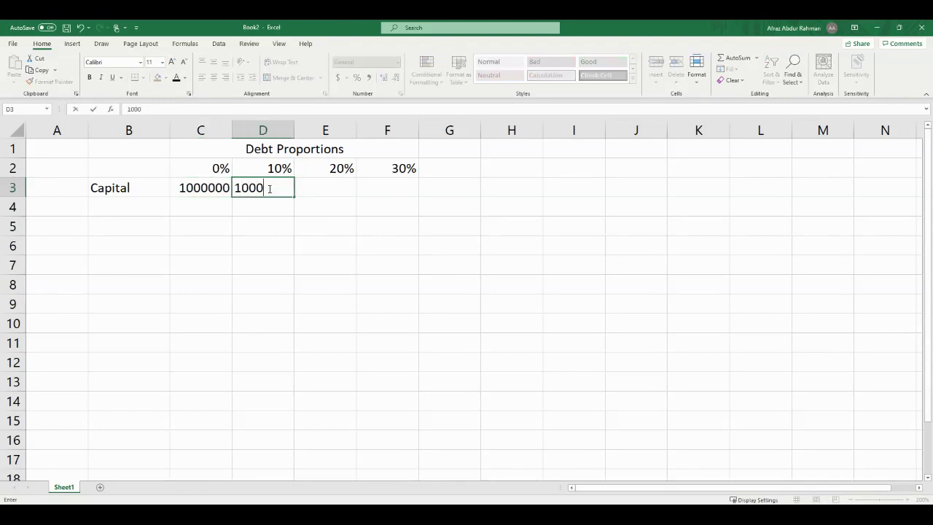
type("0000")
key("Right")
type("100")
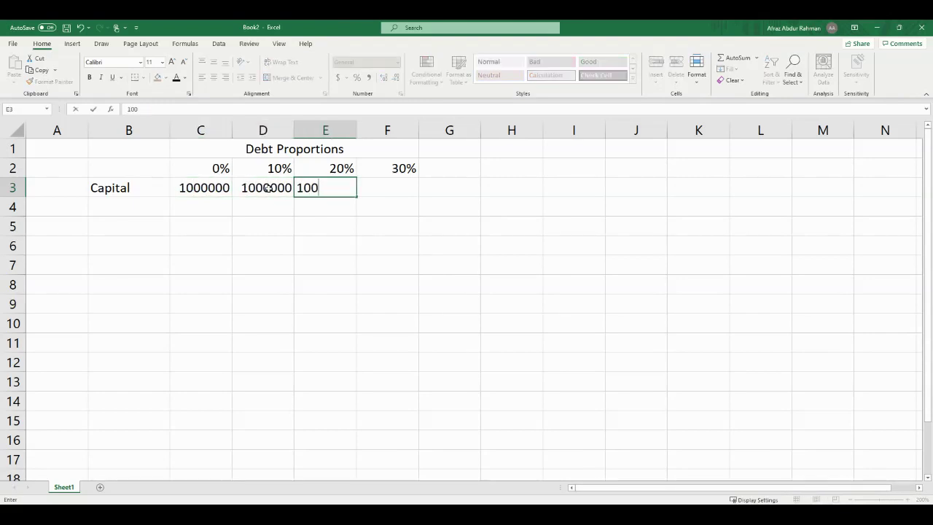
type("0000")
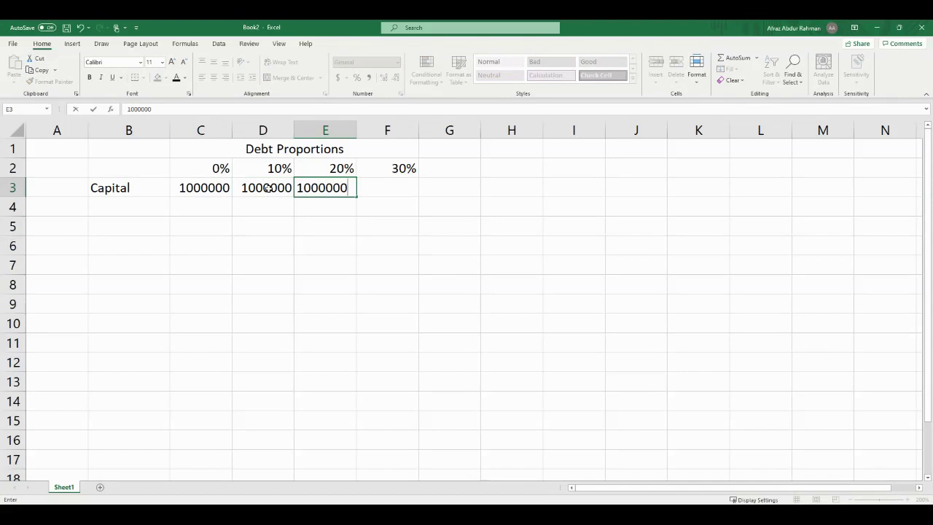
key("Right")
type("100")
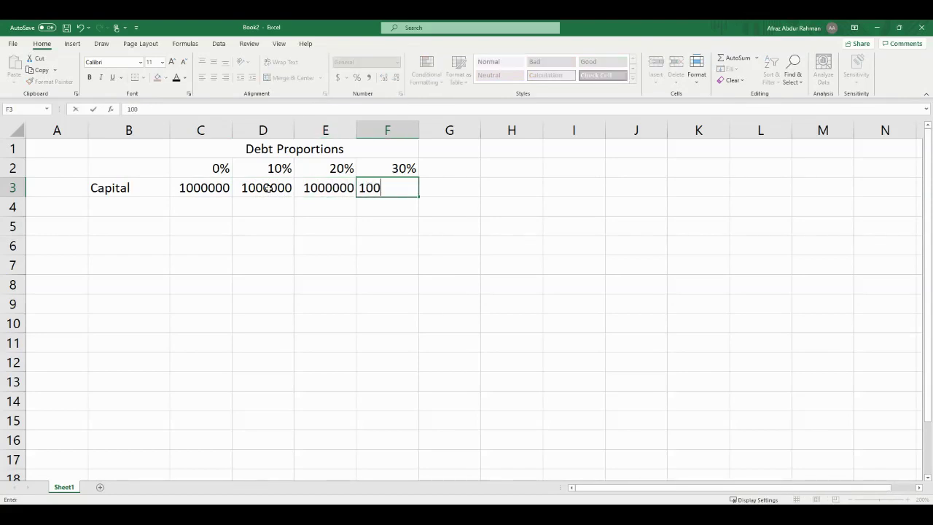
type("0000")
key("Right")
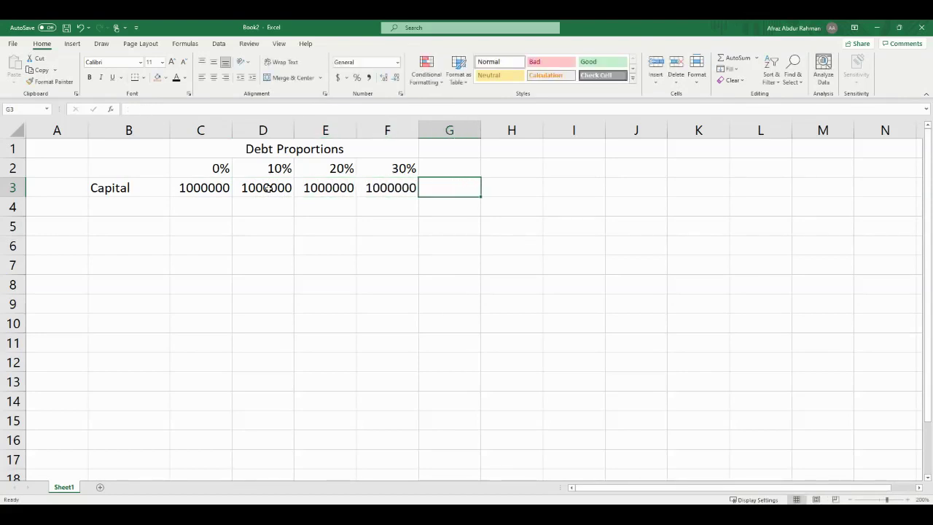
- Label the two rows below Capital as We in B4 and Wd in B5
key("Return")
type("We")
key("Return")
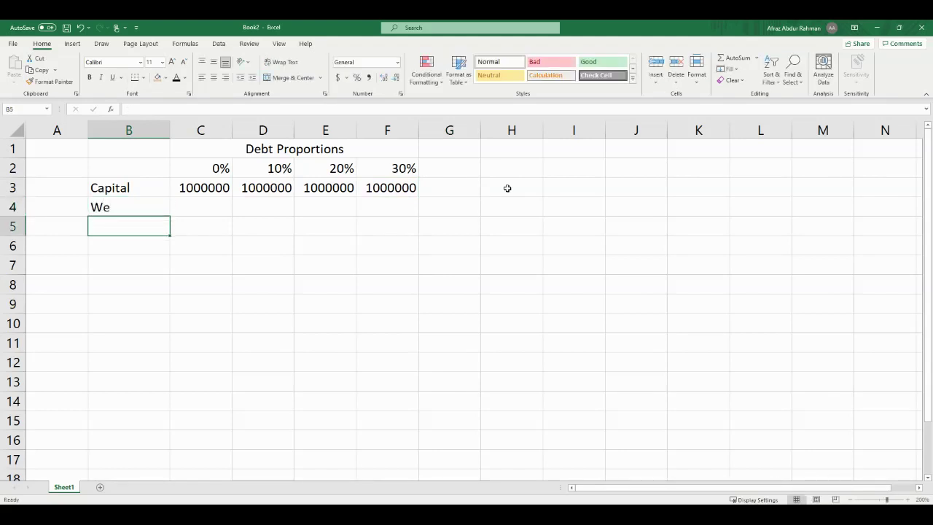
type("Wd")
key("Up")
- Enter the weights for the 0% debt column: 1 for We in C4 and 0 for Wd in C5
key("Right")
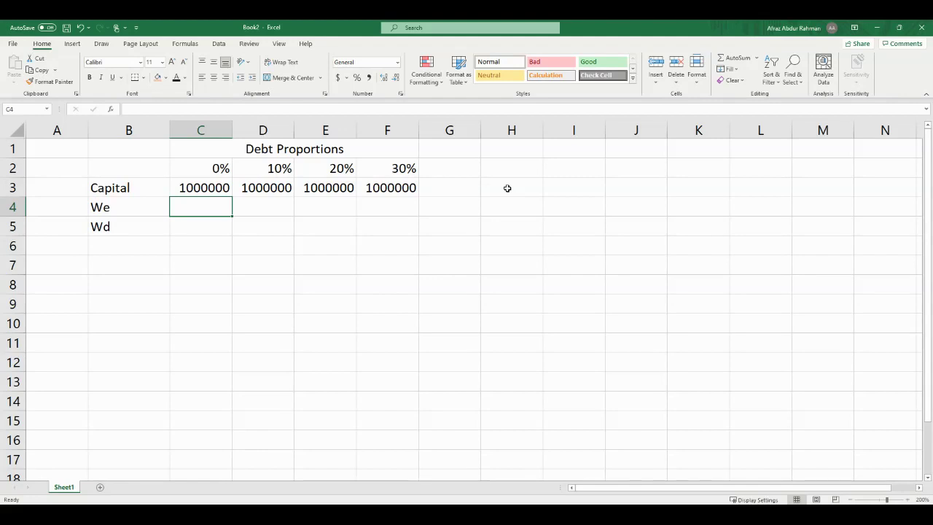
type("1")
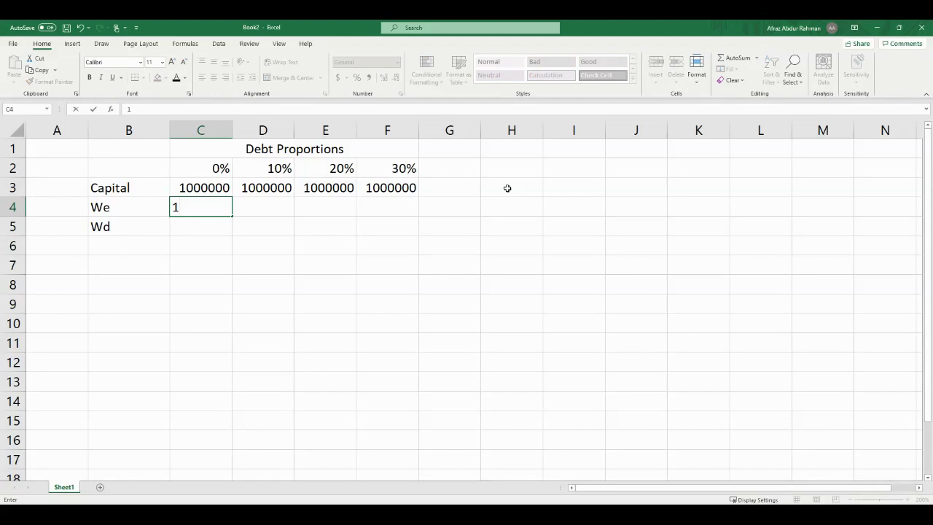
key("Return")
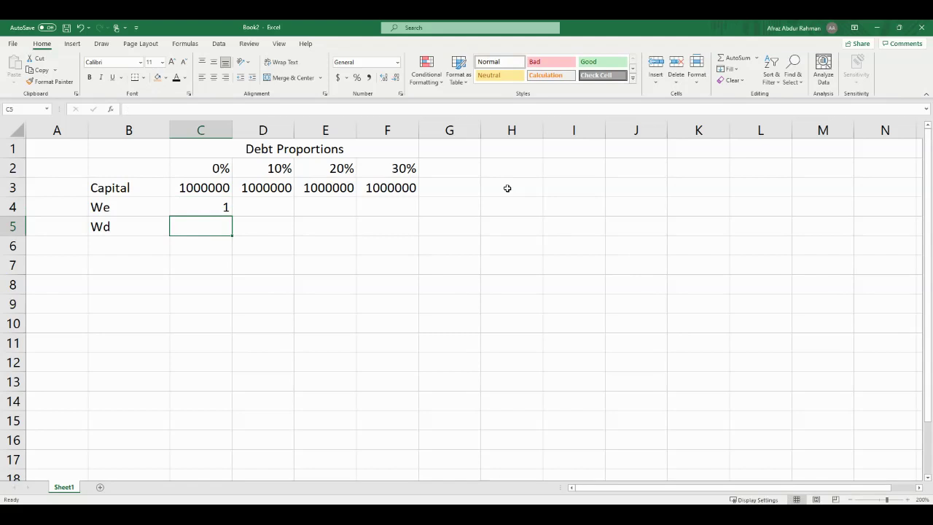
type("0")
key("Tab")
- Fill the remaining We and Wd weights: 0.9 and 0.1 for 10% debt, 0.8 and 0.2 for 20%, 0.7 and 0.3 for 30%
key("Up")
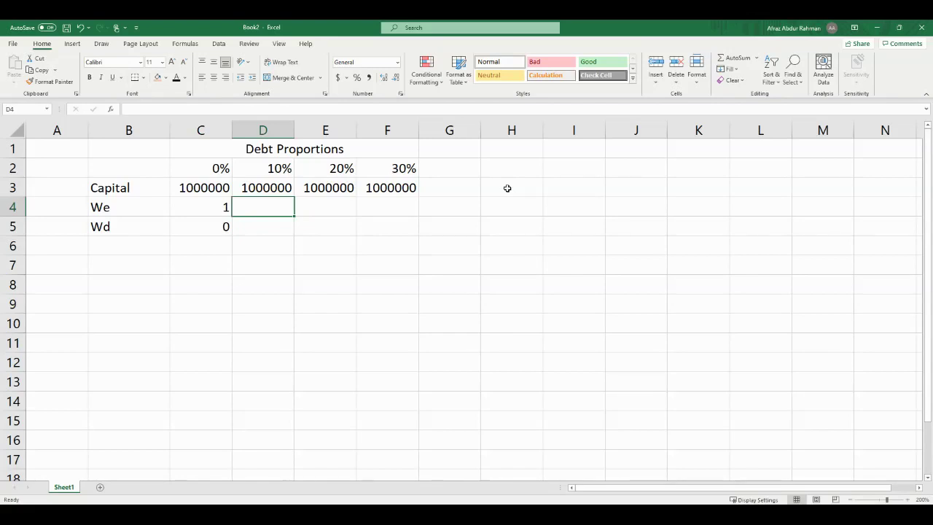
type("0.9")
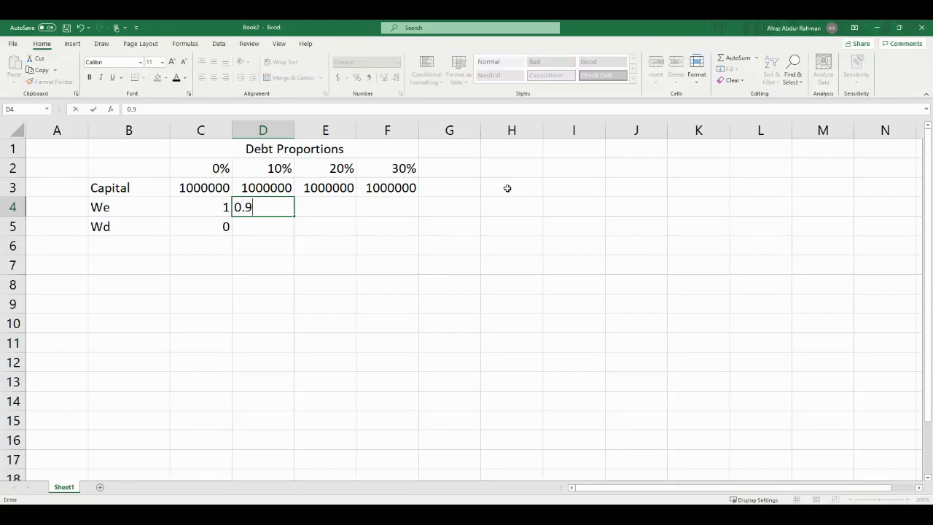
key("Return")
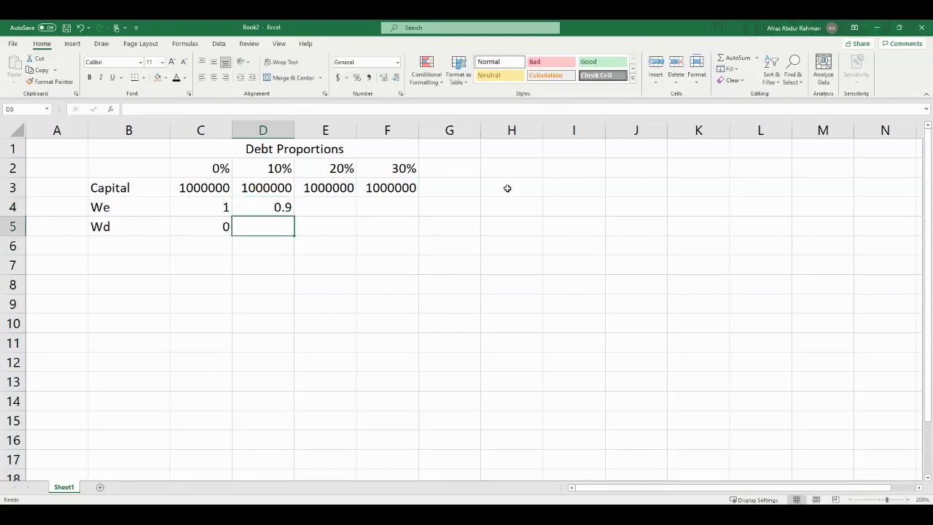
type("0.1")
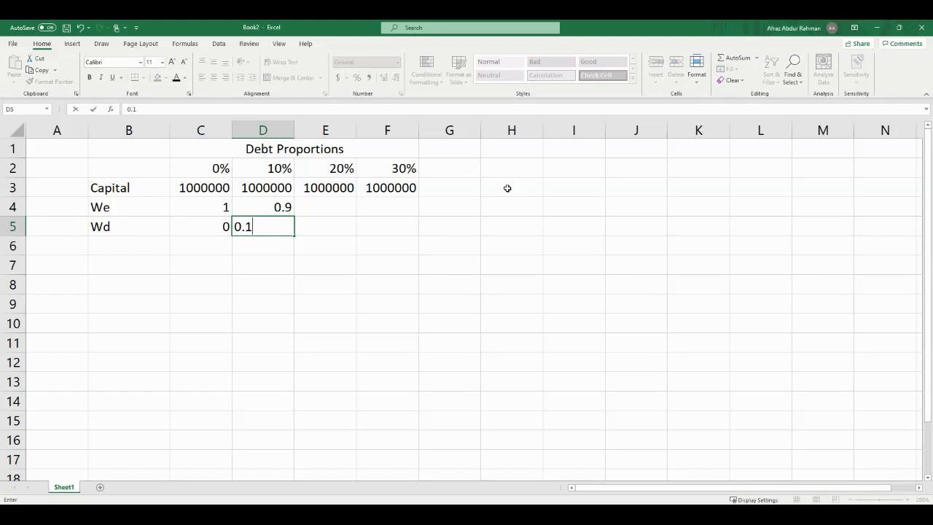
key("Tab")
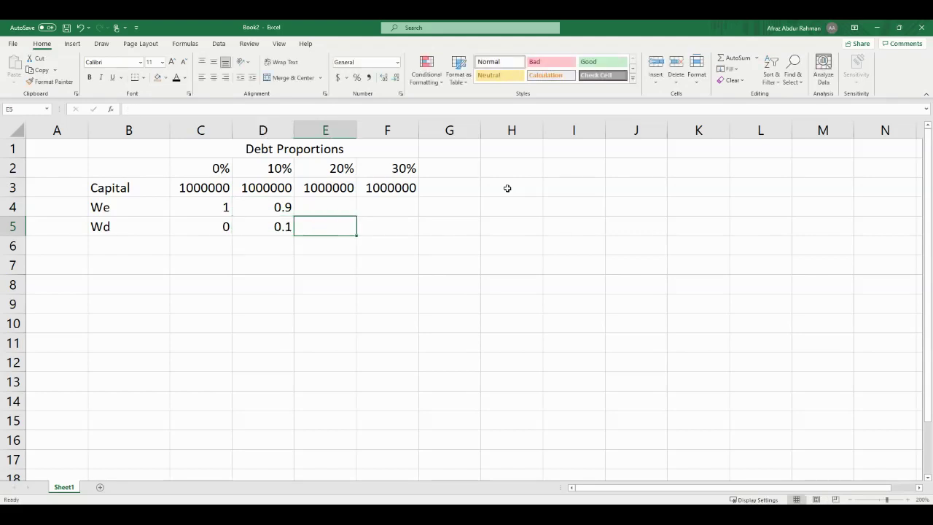
key("Up")
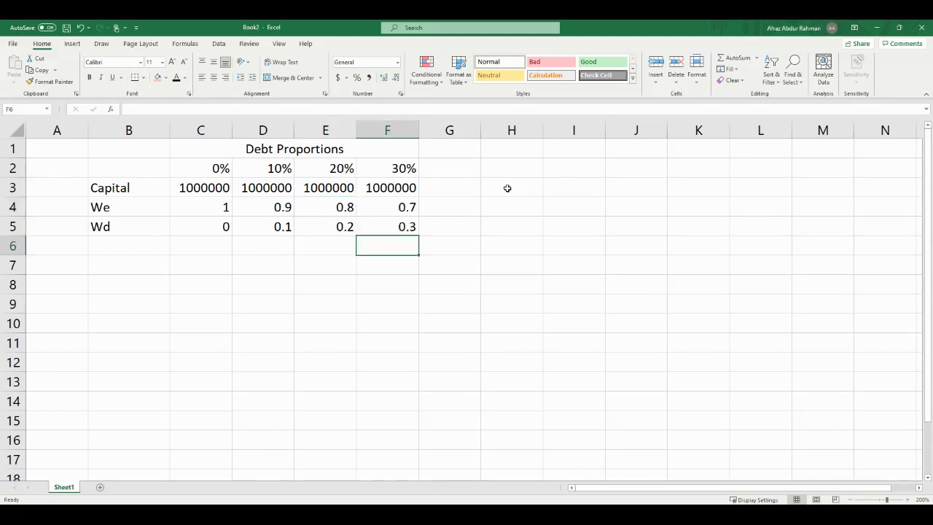
- Add a kd row label in B6 and enter 8% for the 0% debt column in C6
key("Left")
key("Left")
key("Left")
key("Left")
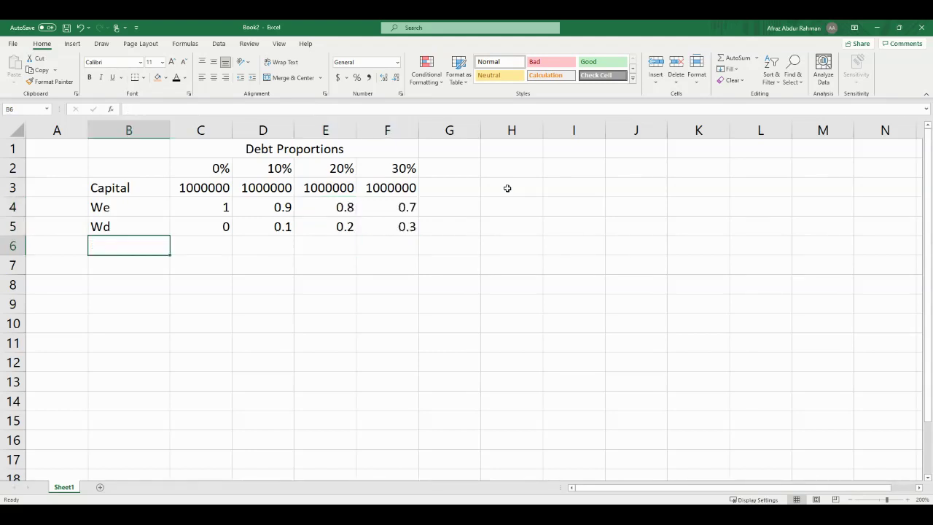
type("kd")
key("Tab")
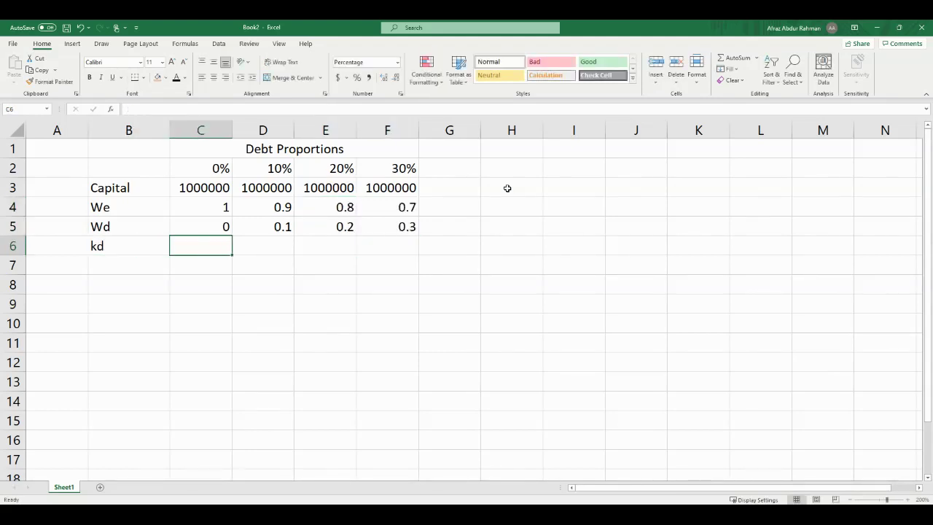
type("8%")
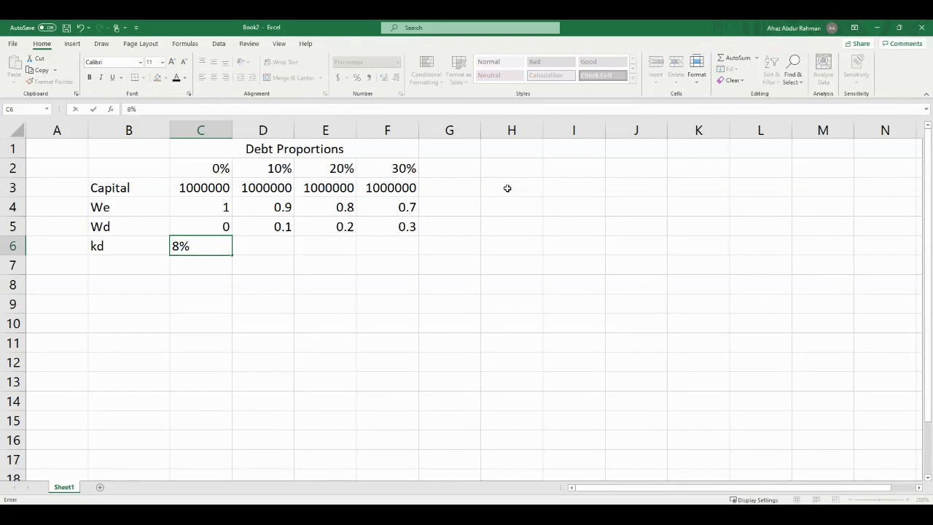
key("ctrl+Return")
- Copy the kd rate from C6 across D6 to F6
key("ctrl+c")
key("Right")
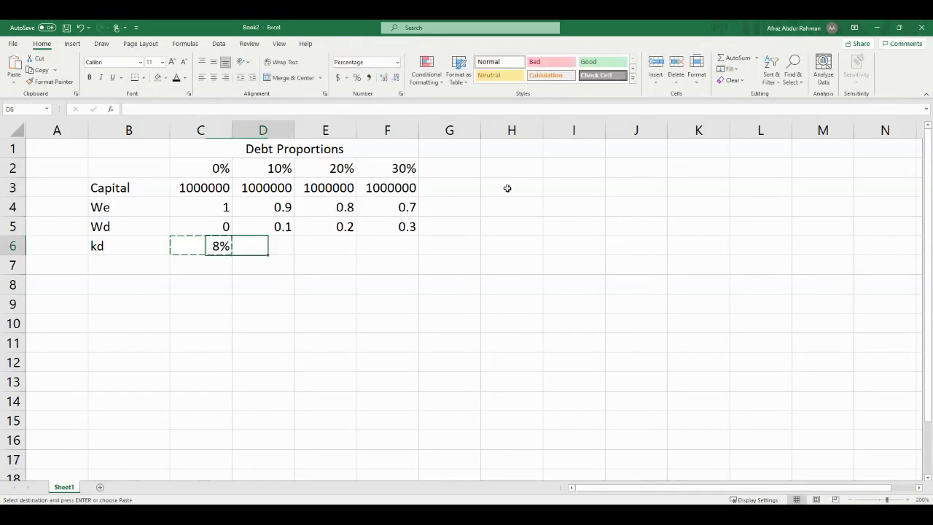
key("shift+Right")
key("shift+Right")
key("ctrl+v")
key("Right")
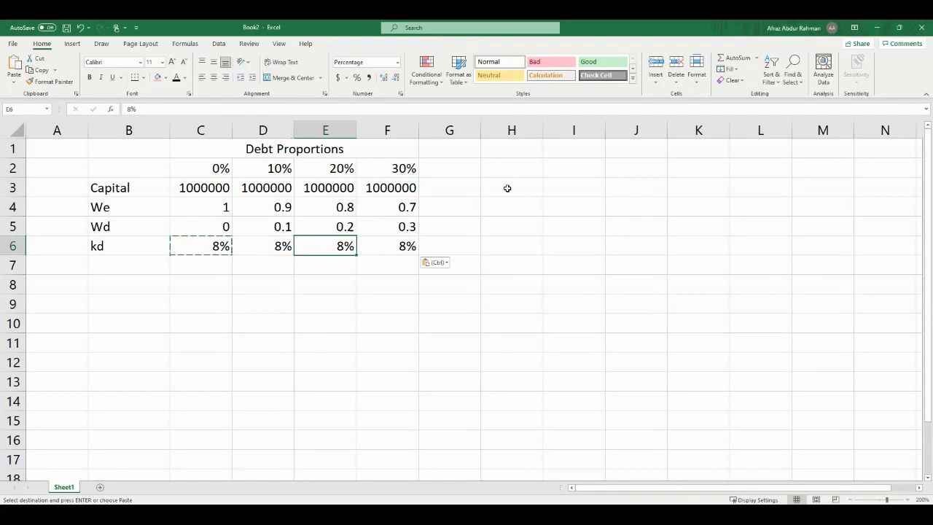
key("Right")
key("Right")
key("Escape")
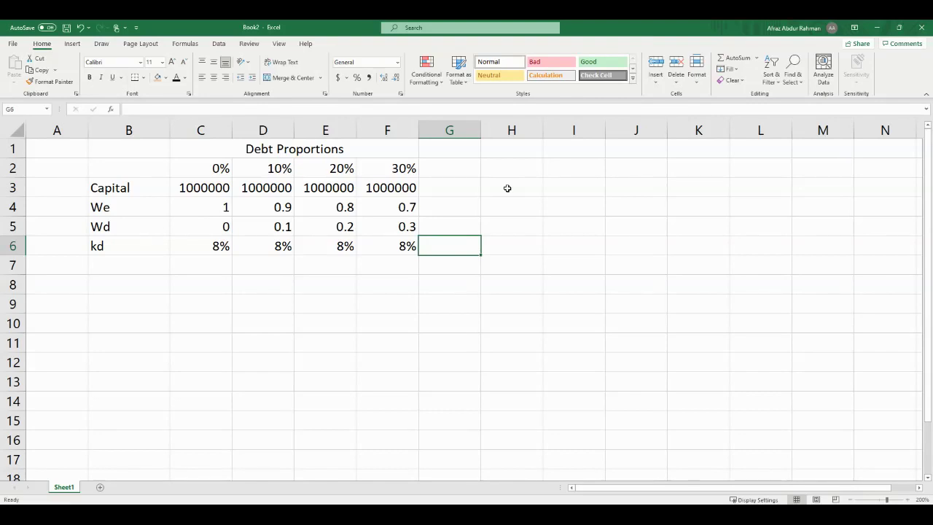
- Label cell B8 as EBIT, leaving row 7 blank beneath the kd row
key("Down")
key("Down")
key("Left")
key("Left")
key("Left")
key("Left")
key("Left")
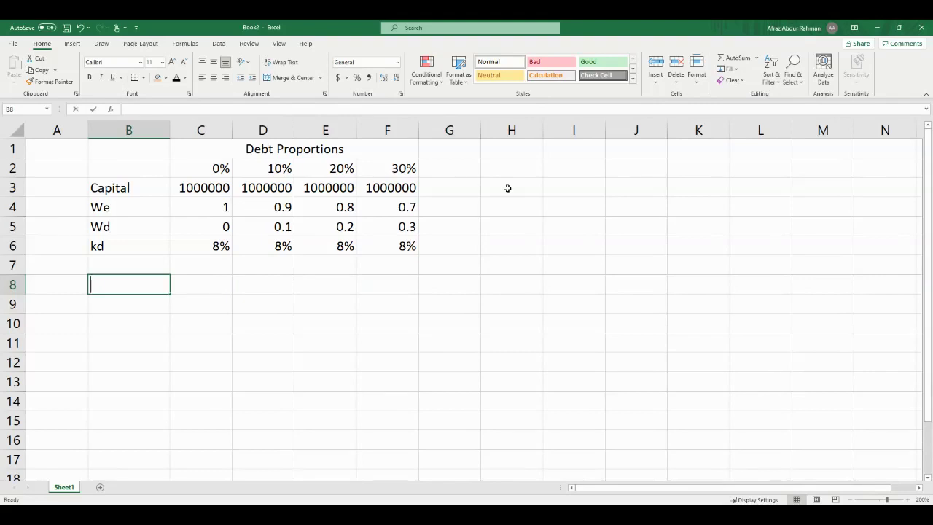
type("EBIT")
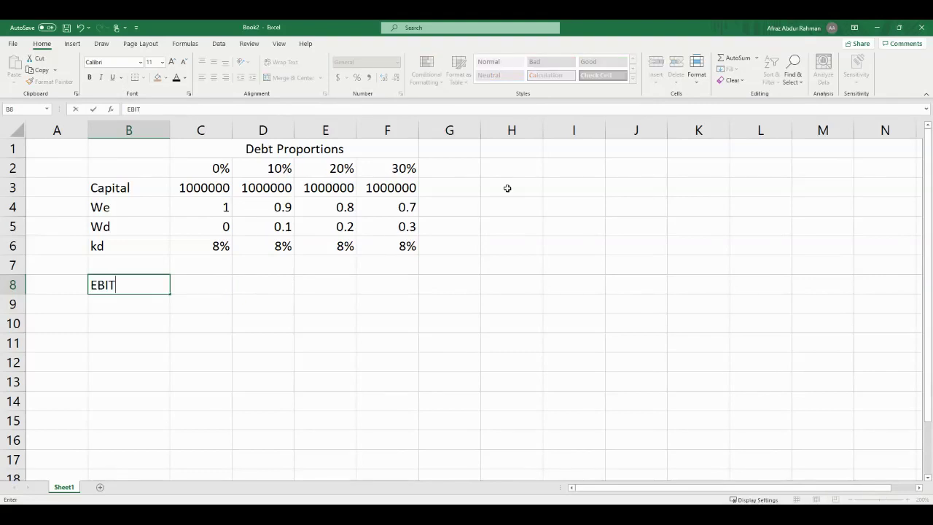
key("Tab")
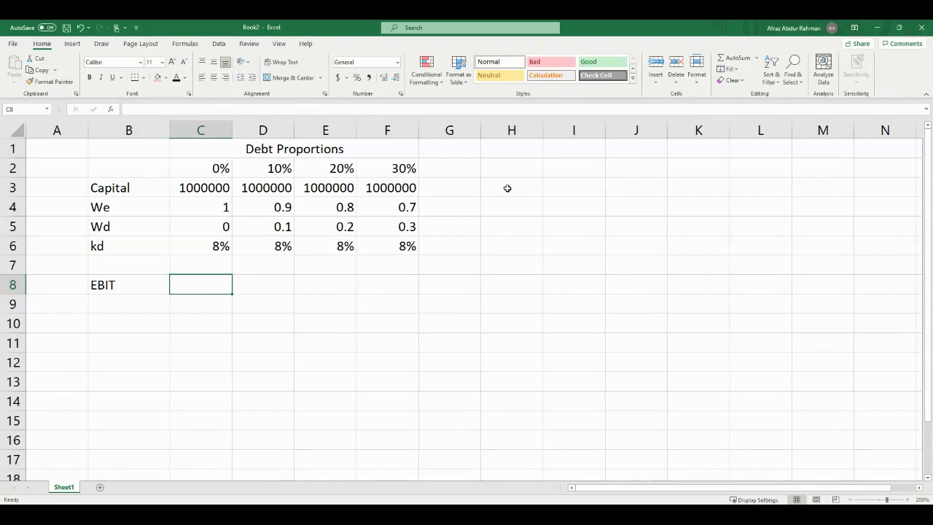
- Enter 150000 as the EBIT in C8 through F8 for every debt proportion
type("150000")
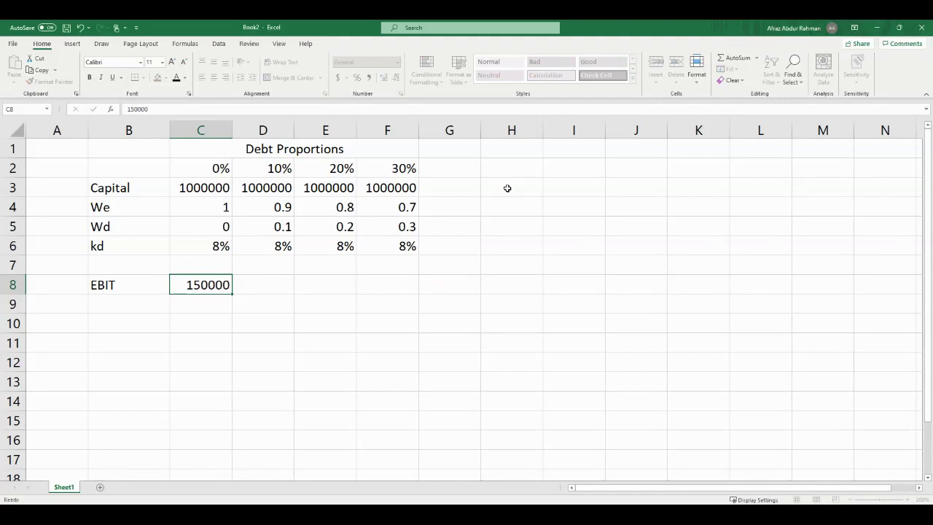
key("Tab")
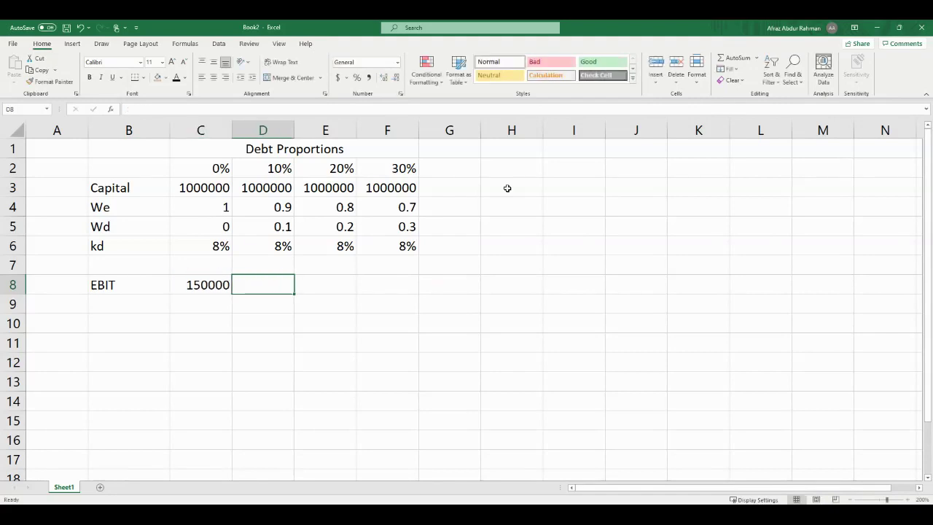
type("150000")
key("Tab")
type("15000")
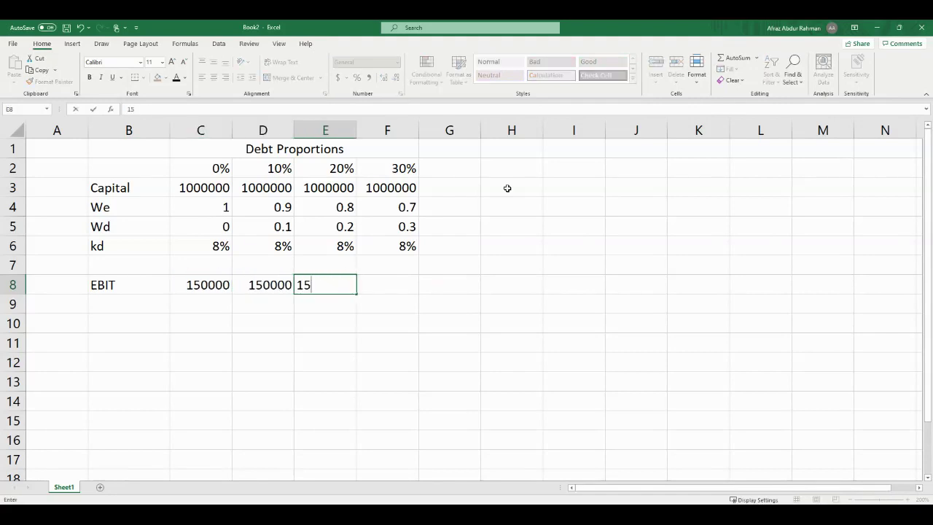
type("0")
key("Tab")
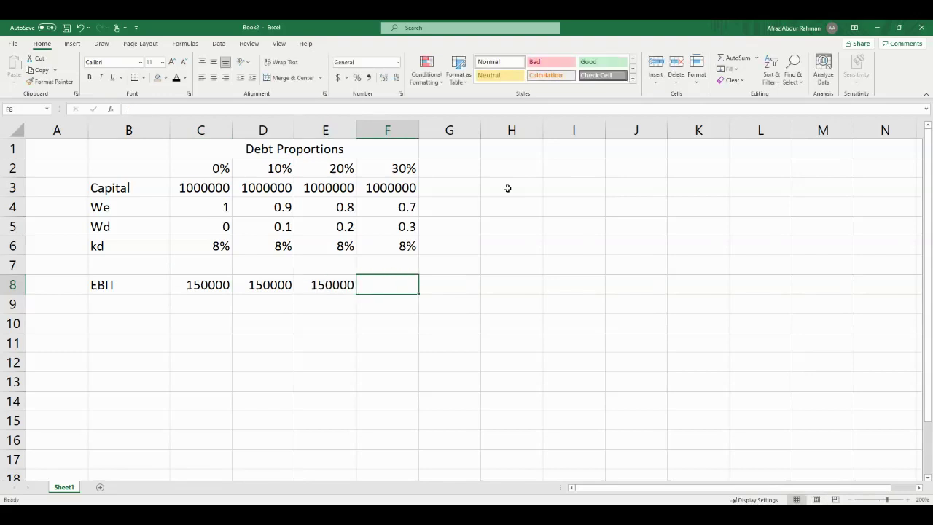
type("150000")
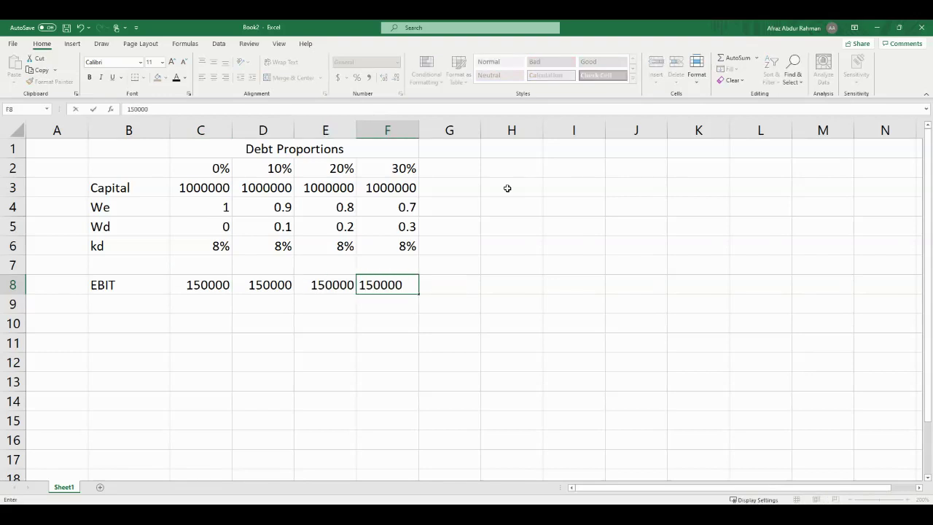
key("Down")
- Add an Interest row label in B9 and enter 0 for the 0% debt column in C9
key("Left")
key("Left")
key("Left")
key("Left")
type("Inte")
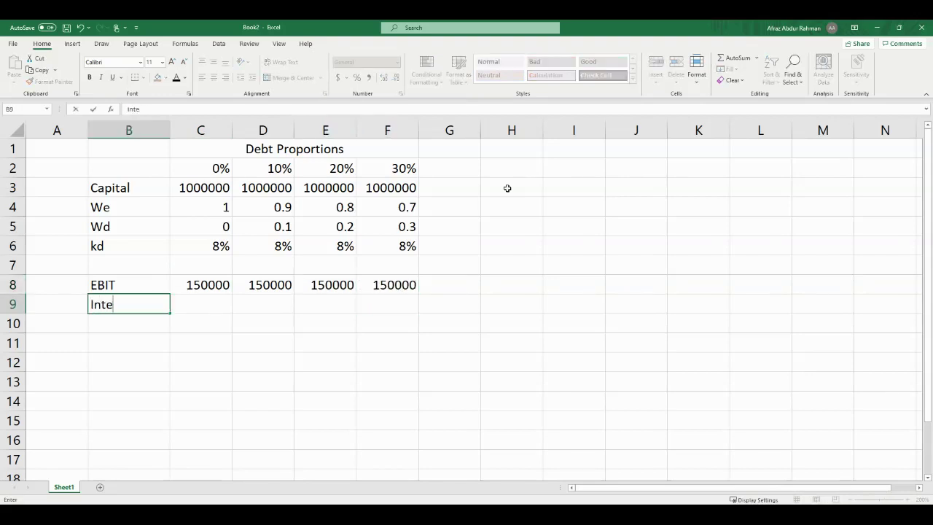
type("rest")
key("Tab")
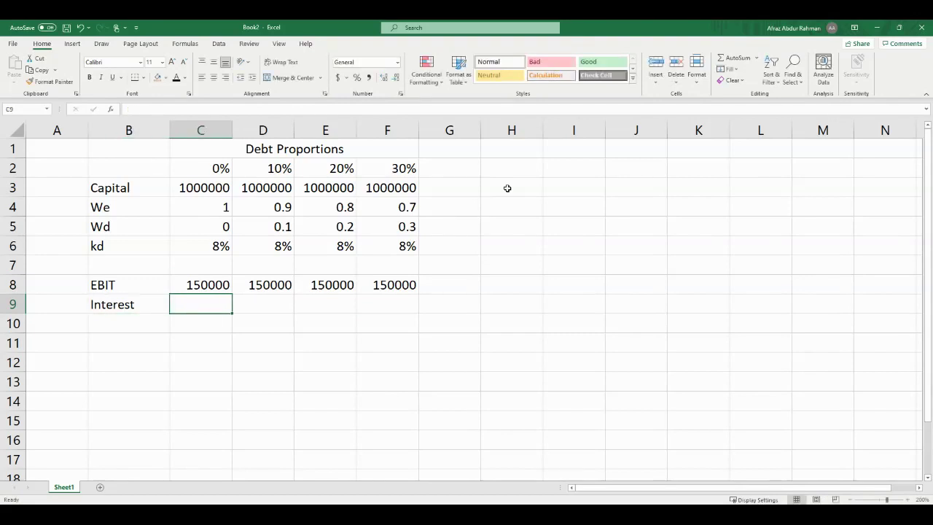
type("0")
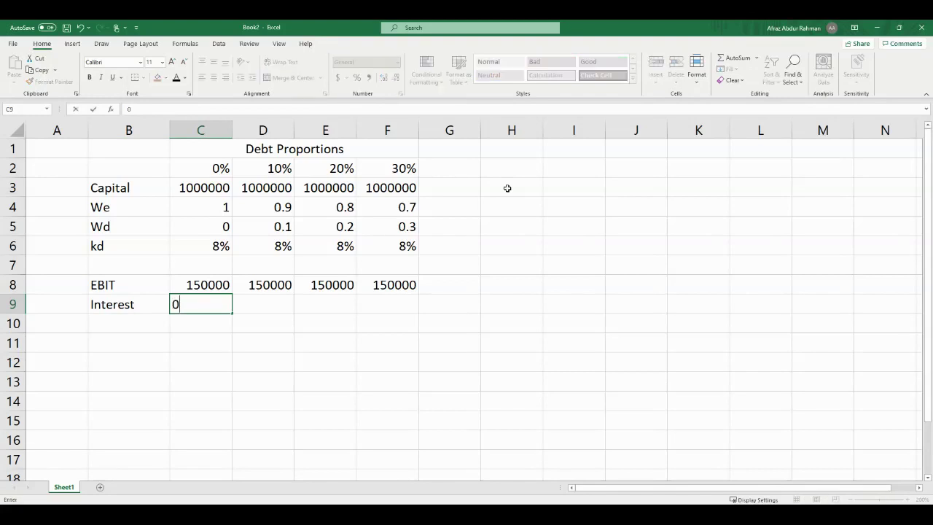
key("Tab")
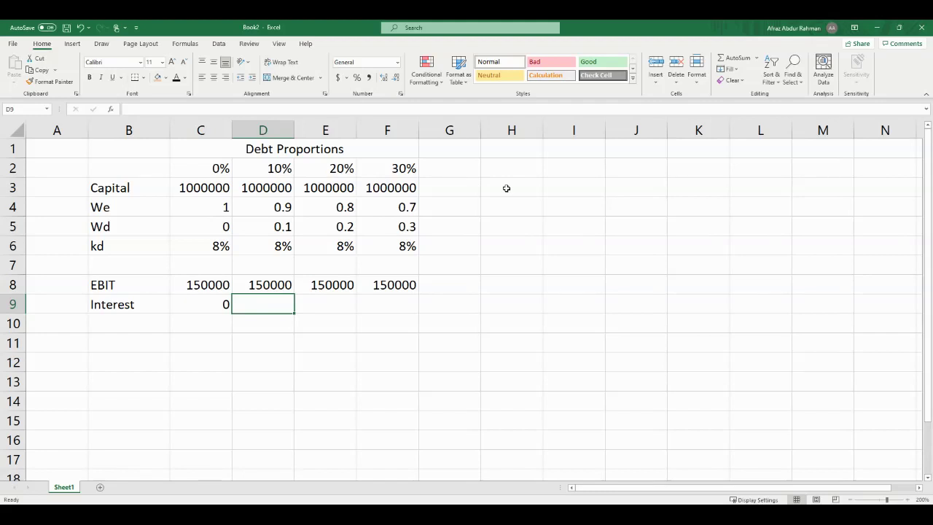
- Calculate the interest for the 10% debt column in D9 with the formula =100000*D6
type("=")
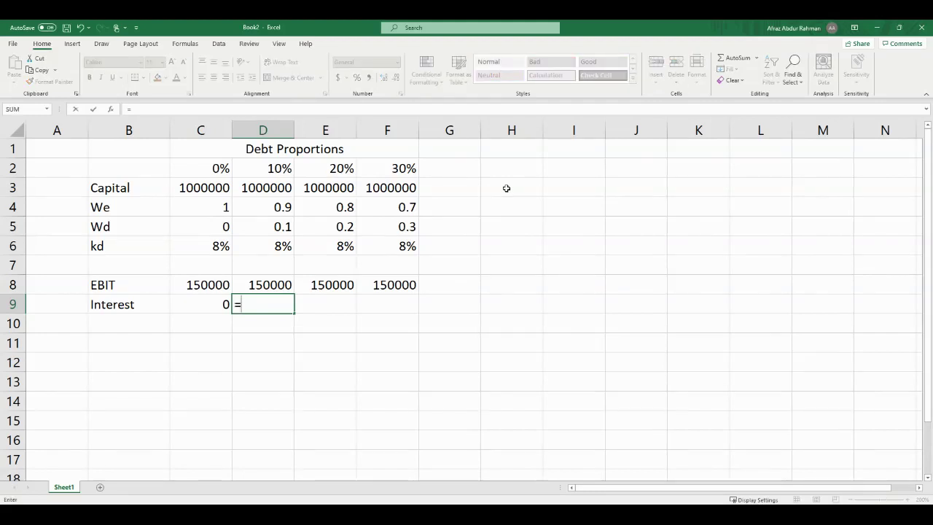
type("100000*")
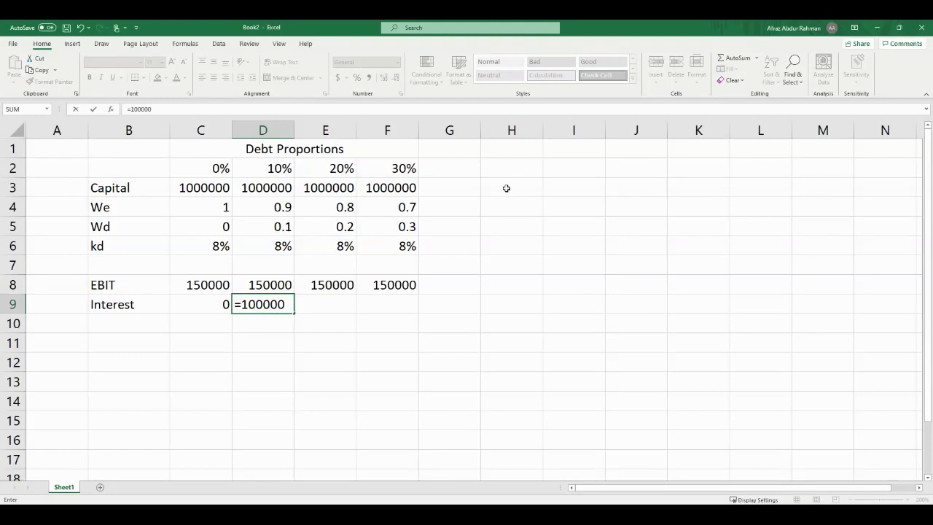
left_click(271, 251)
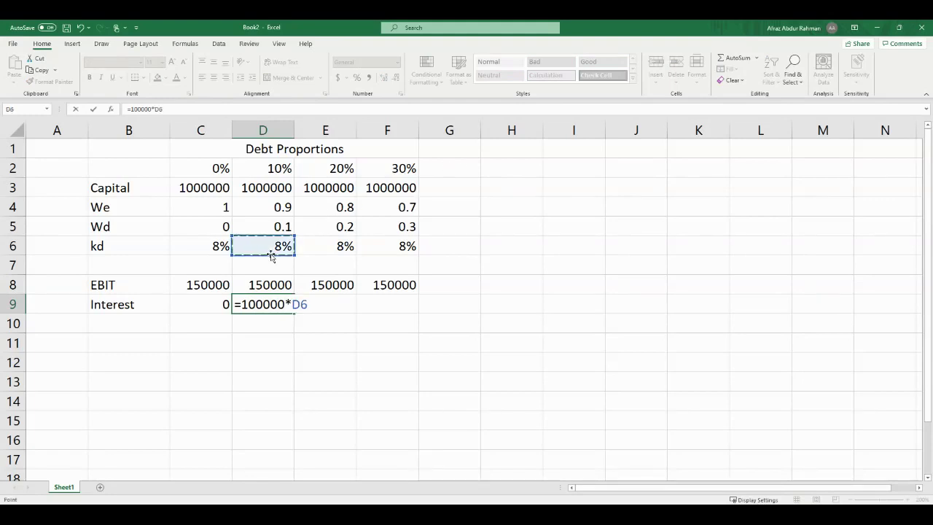
key("Return")
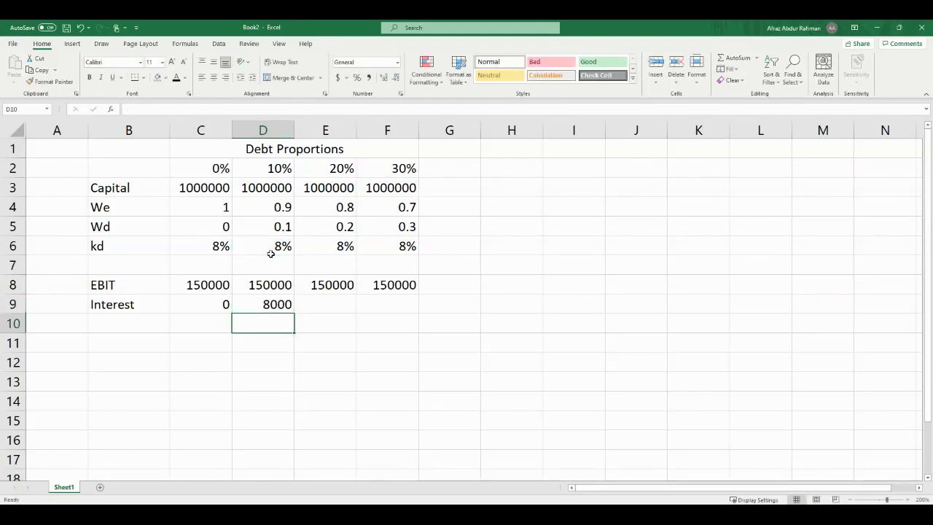
- Calculate the interest for the 20% debt column in E9 with the formula =200000*E6
key("Up")
key("Right")
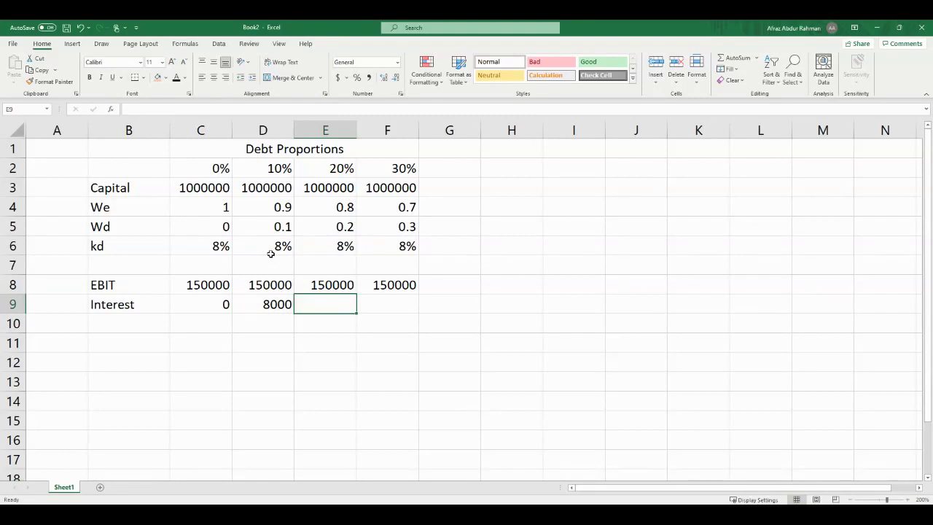
type("=20000")
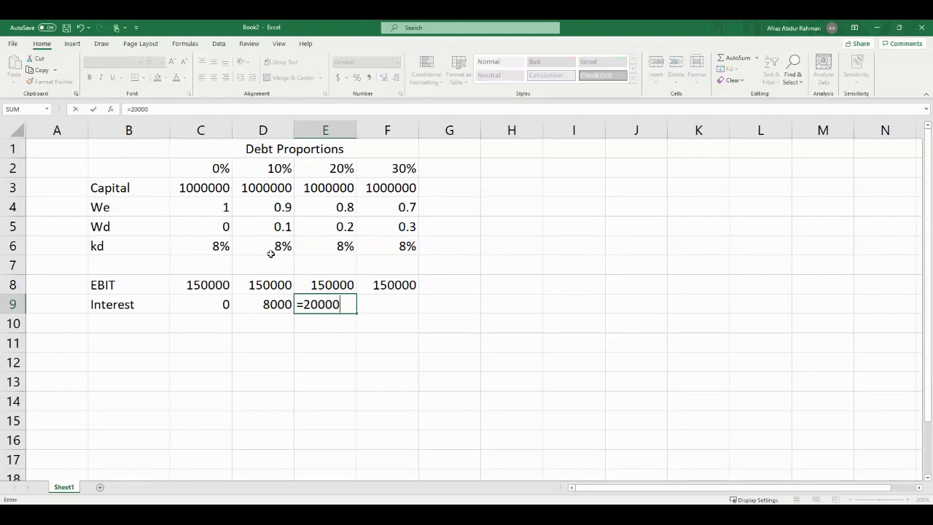
type("0*")
left_click(318, 249)
key("Return")
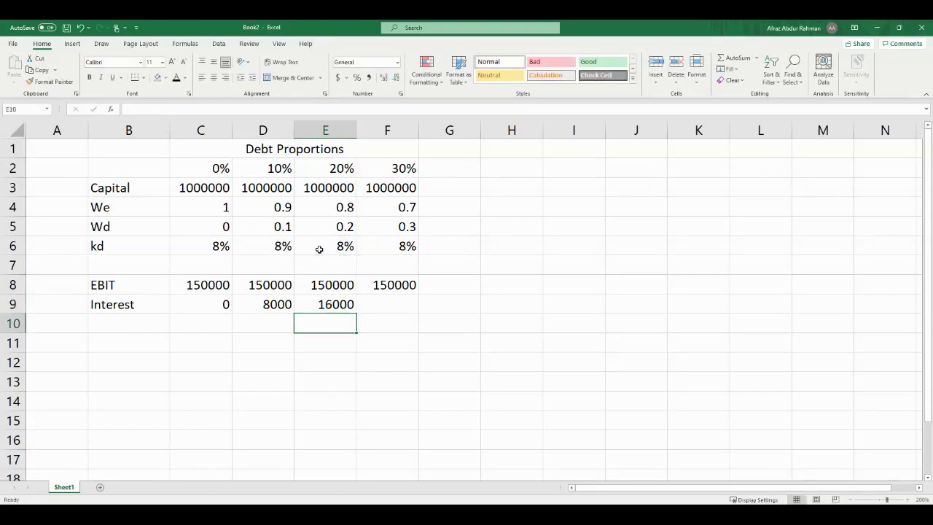
- Calculate the interest for the 30% debt column in F9 as =300000*F6 and check the cell's formula
key("Up")
key("Right")
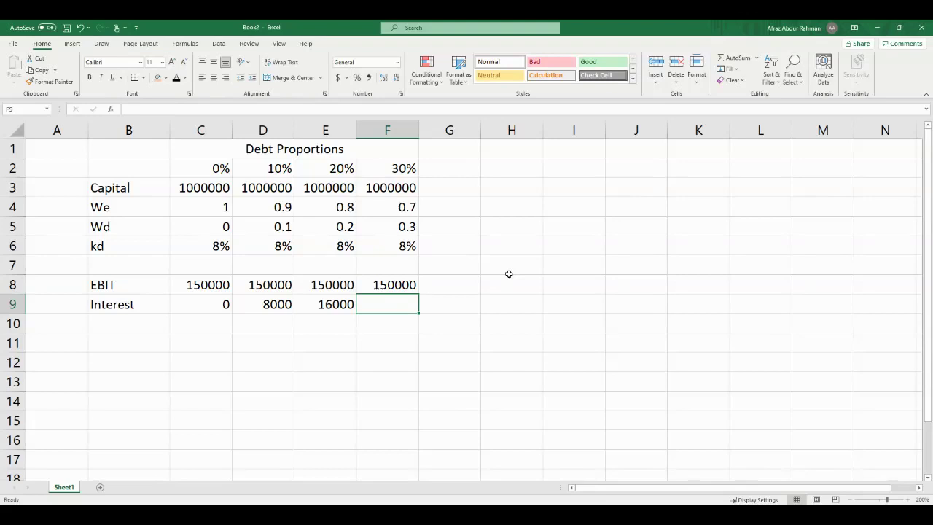
key("ctrl+r")
key("Return")
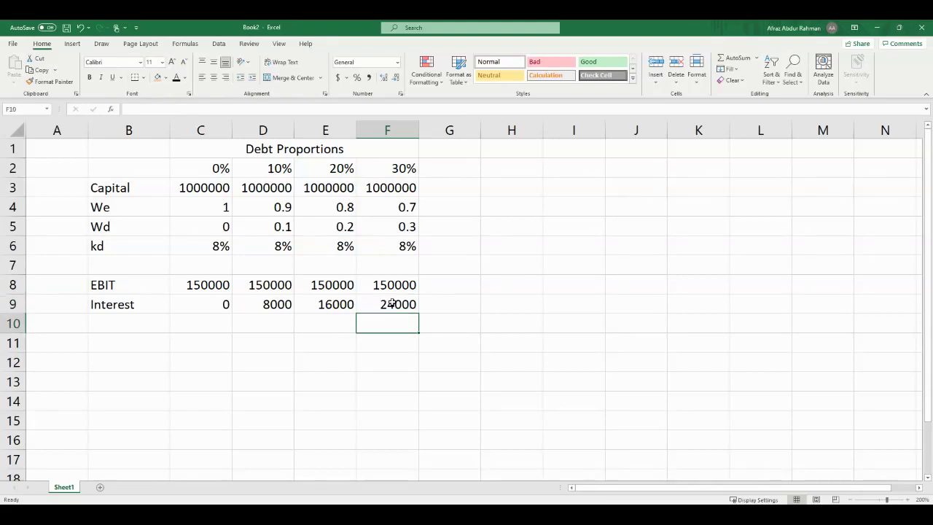
left_click(392, 304)
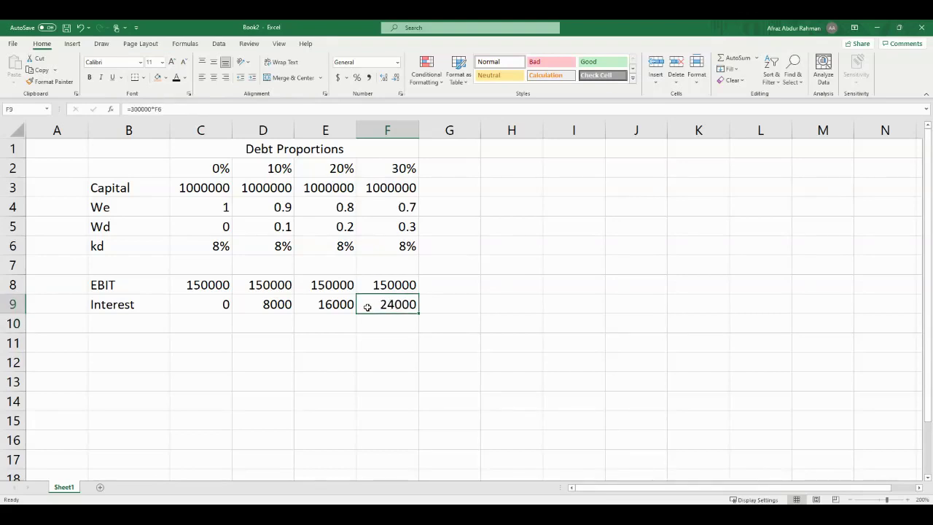
double_click(367, 307)
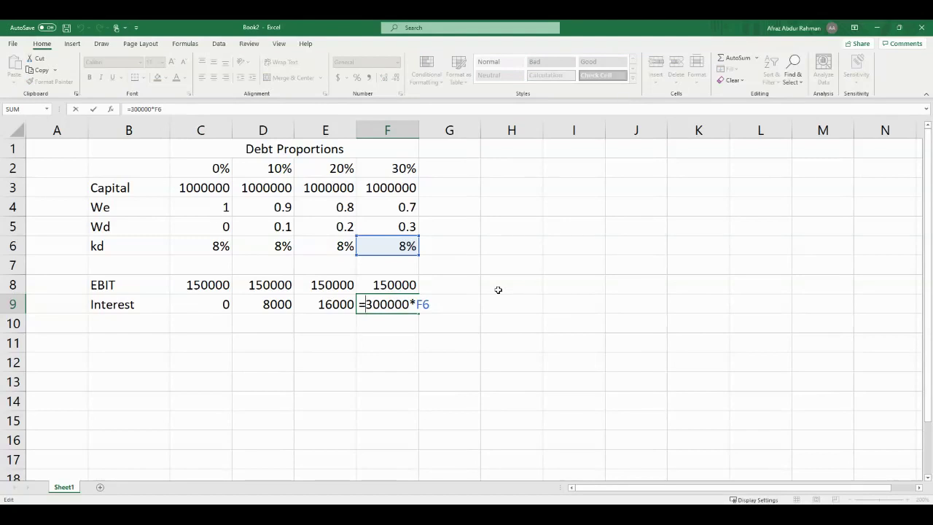
key("Return")
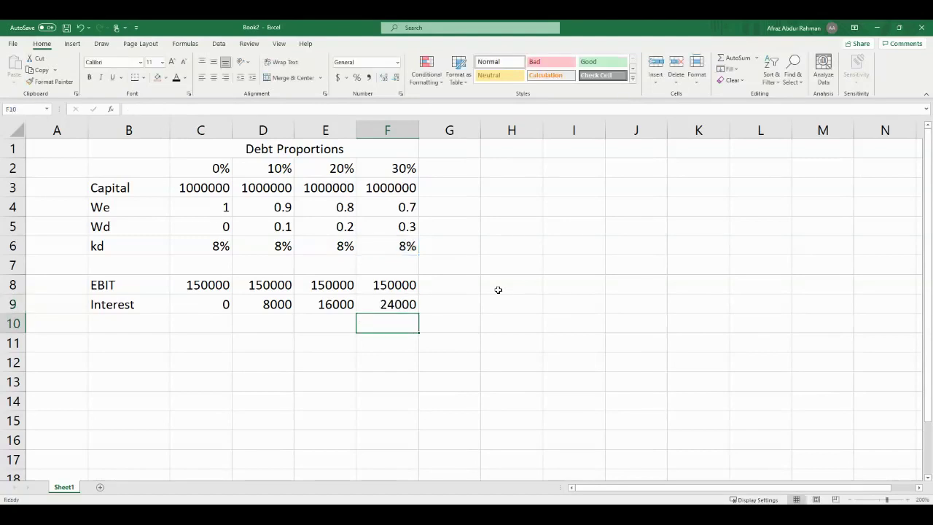
- Add an EBT row in row 10, calculating EBIT minus interest with =C8-C9 in C10 and filling it across to F10
left_click(92, 326)
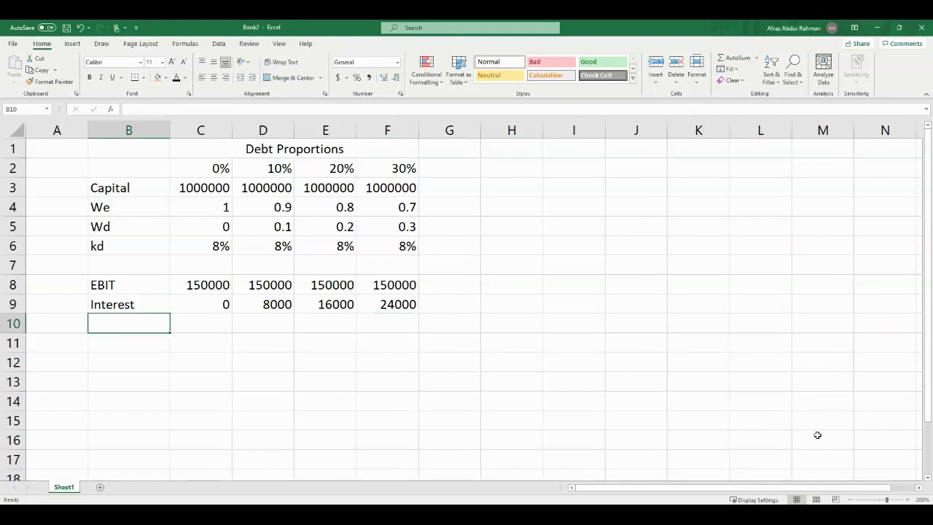
type("EBT")
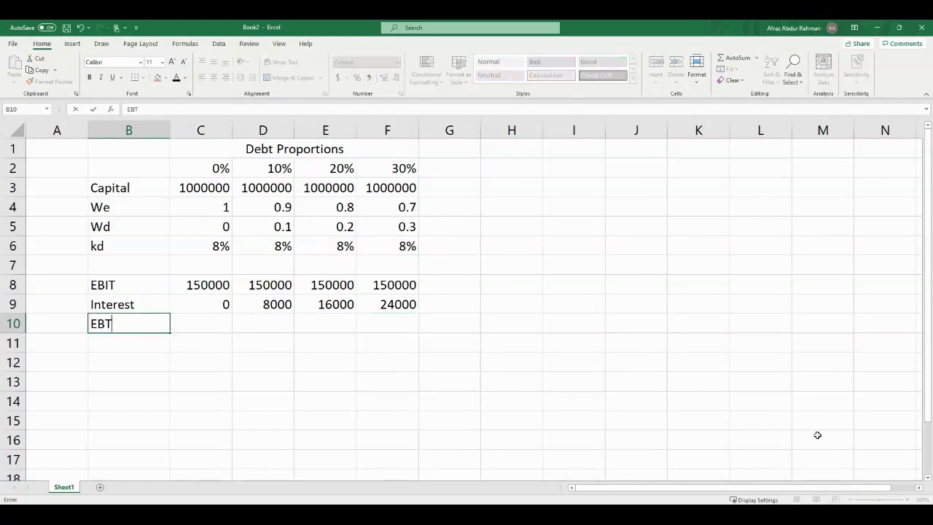
key("Tab")
type("=")
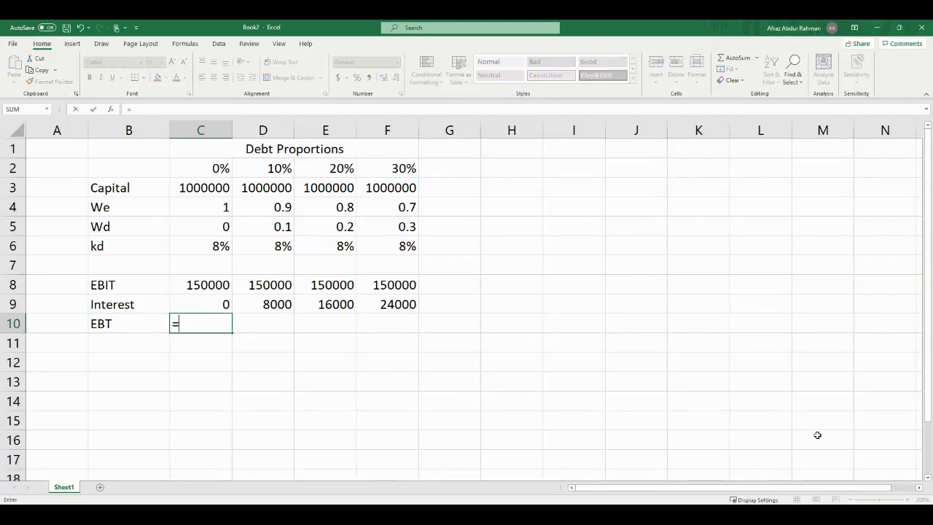
key("Up")
key("Up")
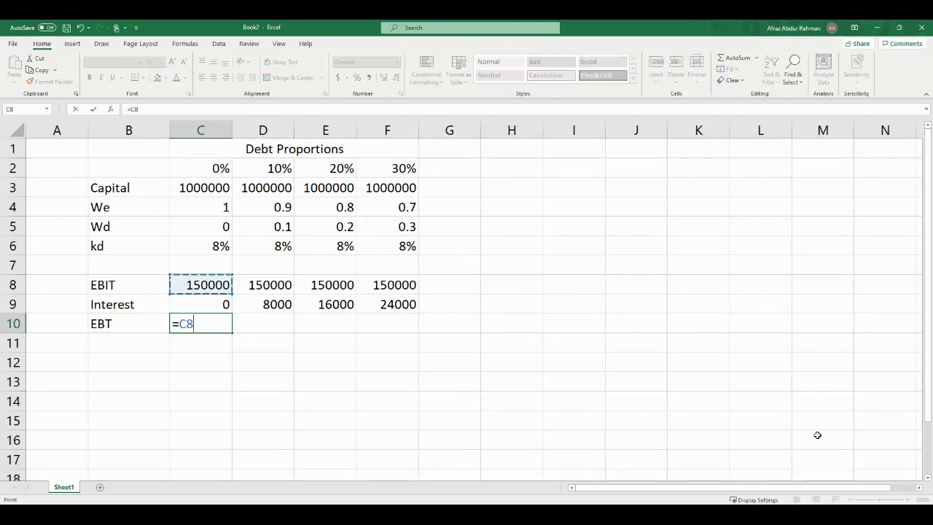
type("-")
key("Up")
key("Return")
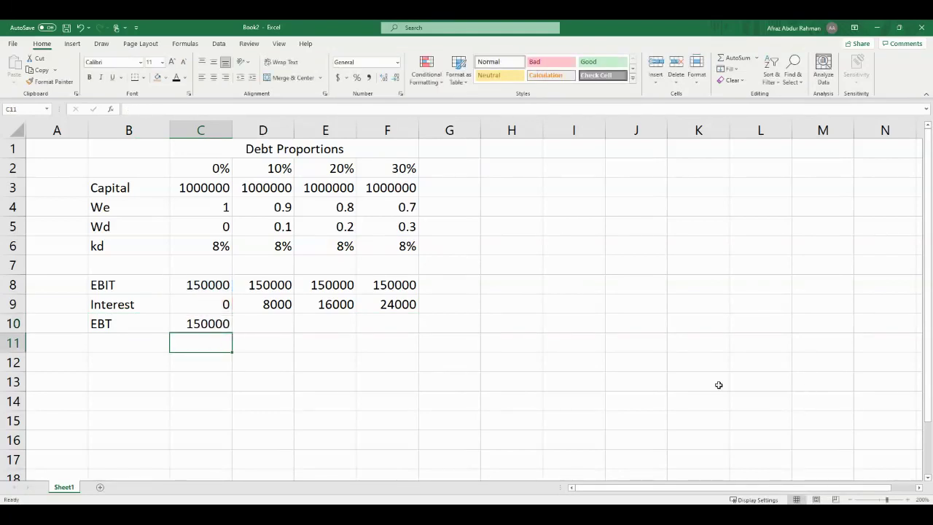
left_click(193, 323)
left_click_drag(232, 333, 422, 348)
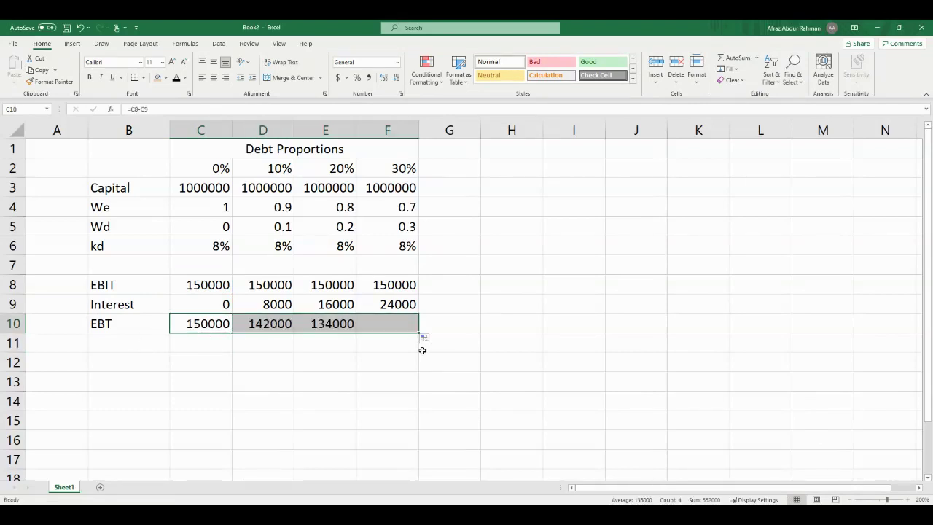
- Add a Tax row label in B11 and enter 0 in C11 through F11 for every debt proportion
left_click(141, 344)
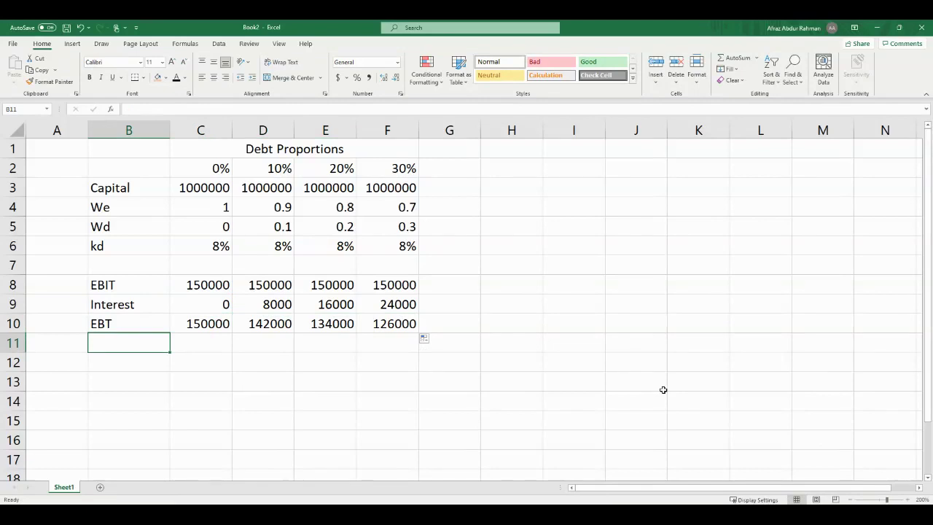
type("Tax")
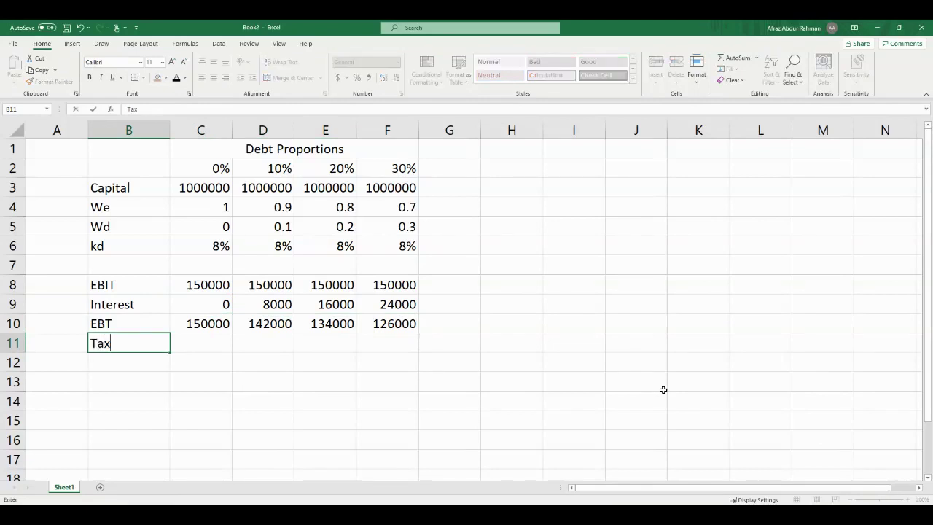
key("Tab")
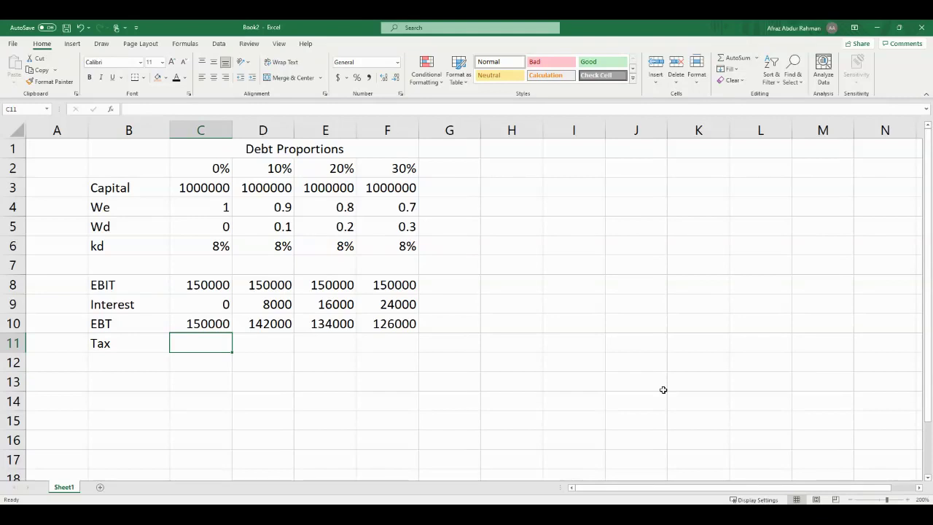
type("0")
key("Tab")
type("0")
key("Tab")
type("0")
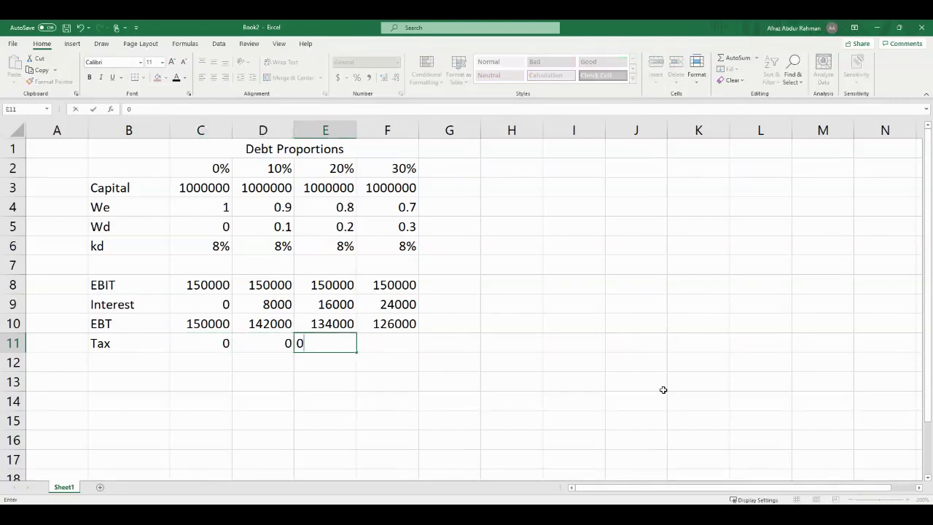
key("Tab")
type("0")
key("Tab")
key("Return")
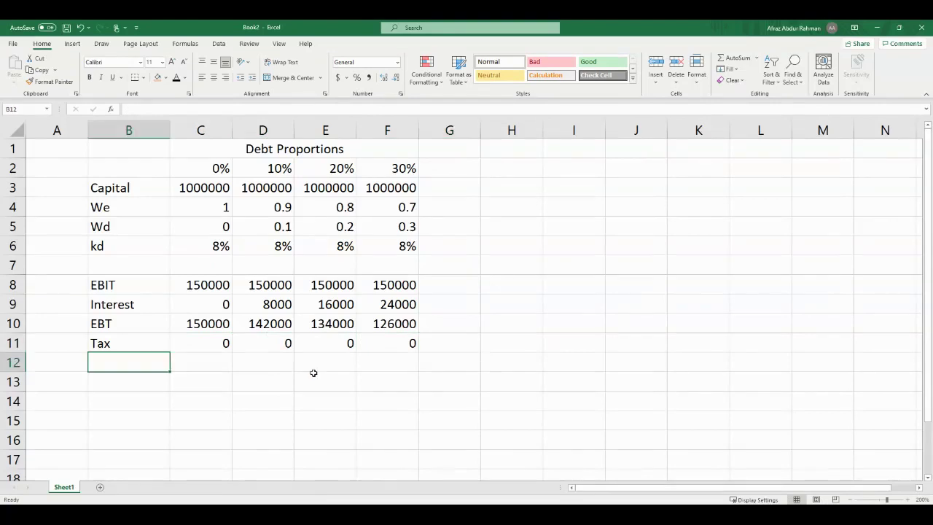
- Add a Net Income row in row 12, calculating EBT minus tax with =C10-C11 in C12 and filling it across to F12
type("Net In")
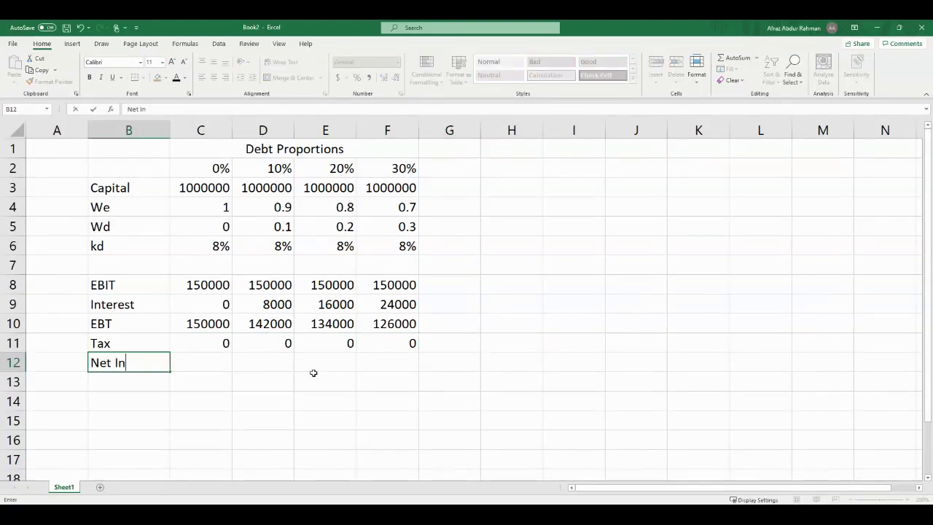
type("come")
key("Tab")
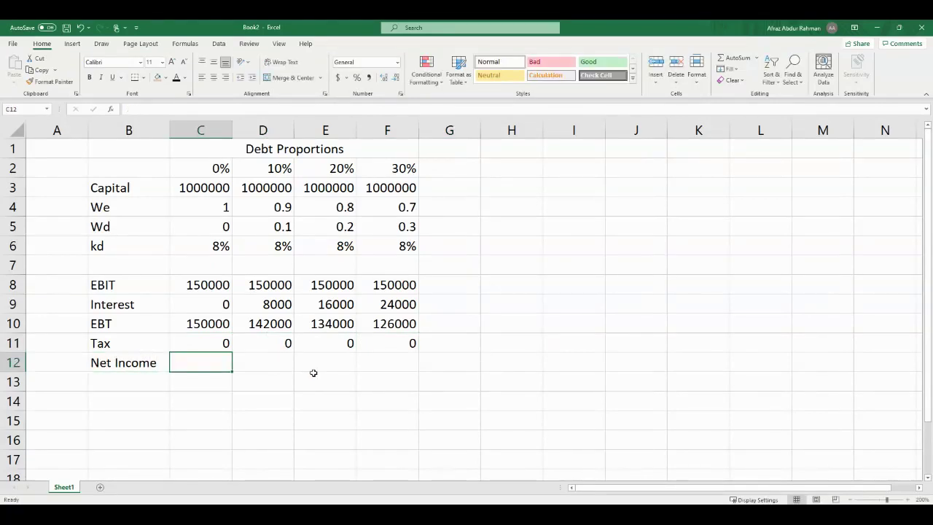
type("=")
key("Up")
key("Up")
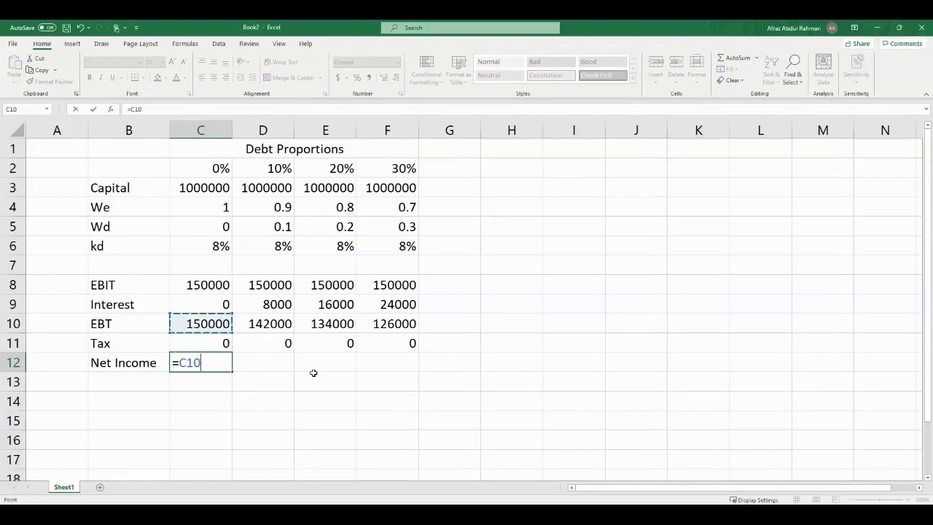
type("-")
key("Up")
key("Return")
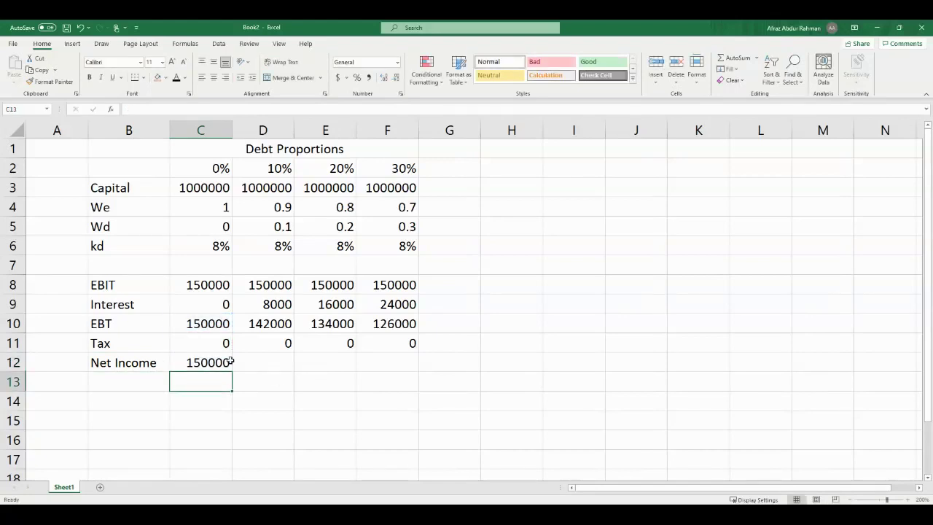
left_click(216, 361)
left_click_drag(232, 373, 445, 370)
- Add a Dividend row in row 13 equal to net income, using =C12 in C13 and filling it across to F13
key("Down")
key("Left")
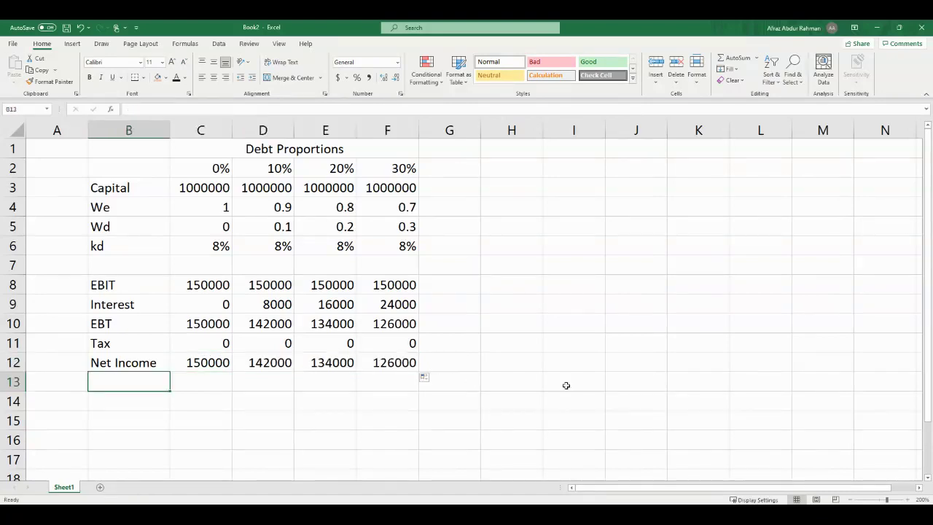
type("Dividend")
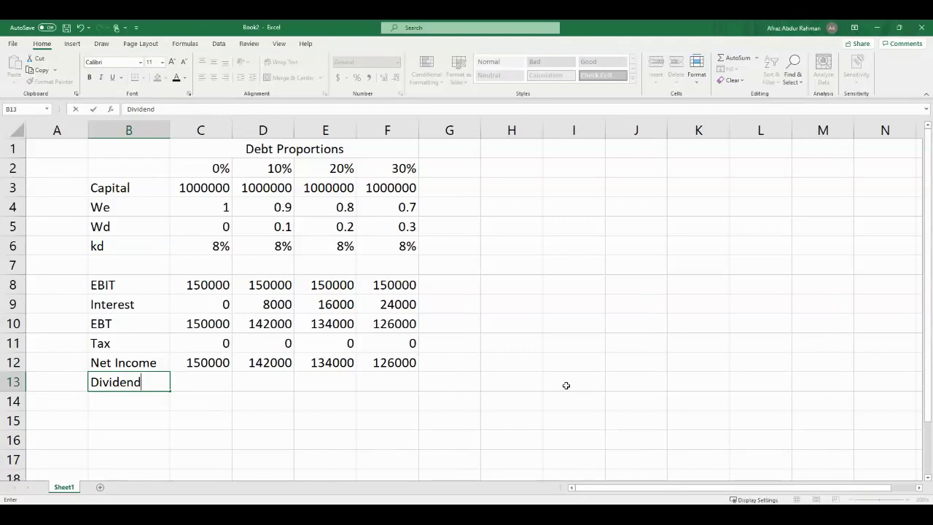
key("Tab")
type("=")
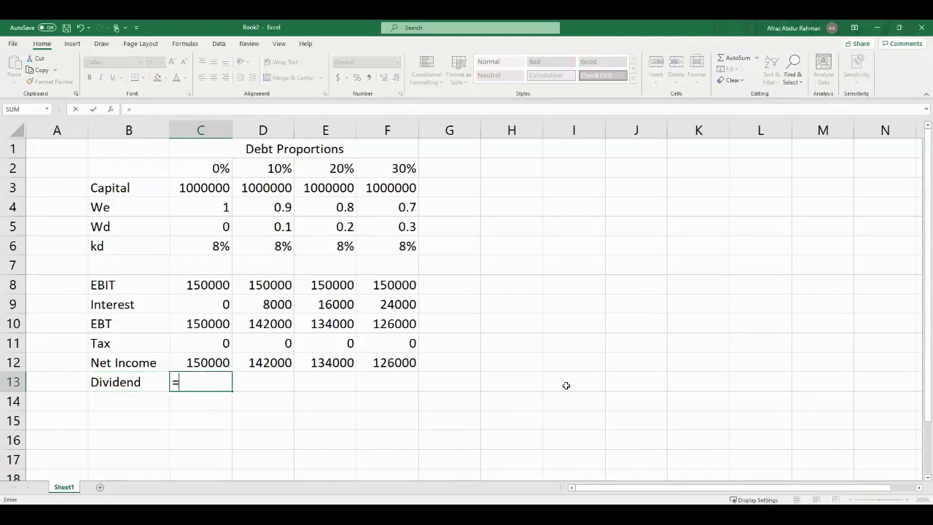
key("Up")
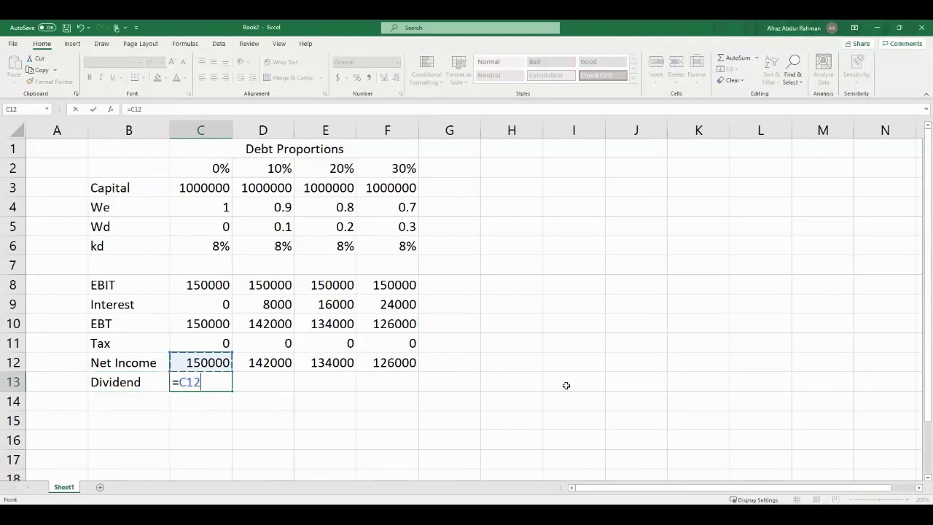
key("Return")
left_click(212, 381)
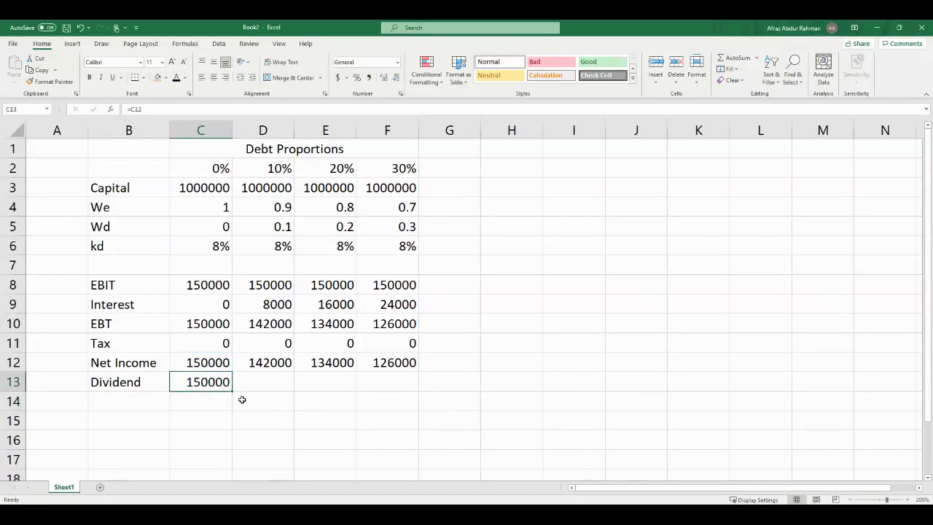
left_click_drag(234, 392, 417, 387)
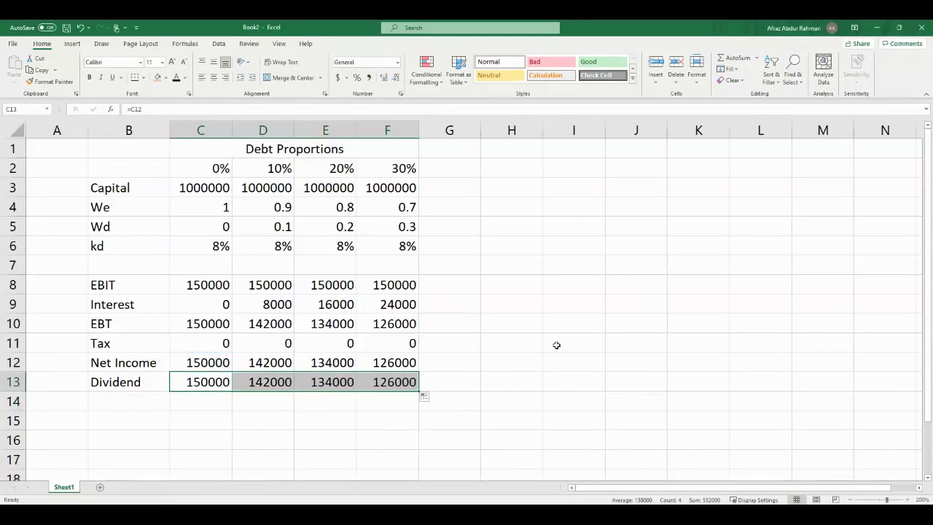
- Label cell B15 as FCF, leaving row 14 blank beneath the Dividend row
key("Down")
key("Down")
key("Left")
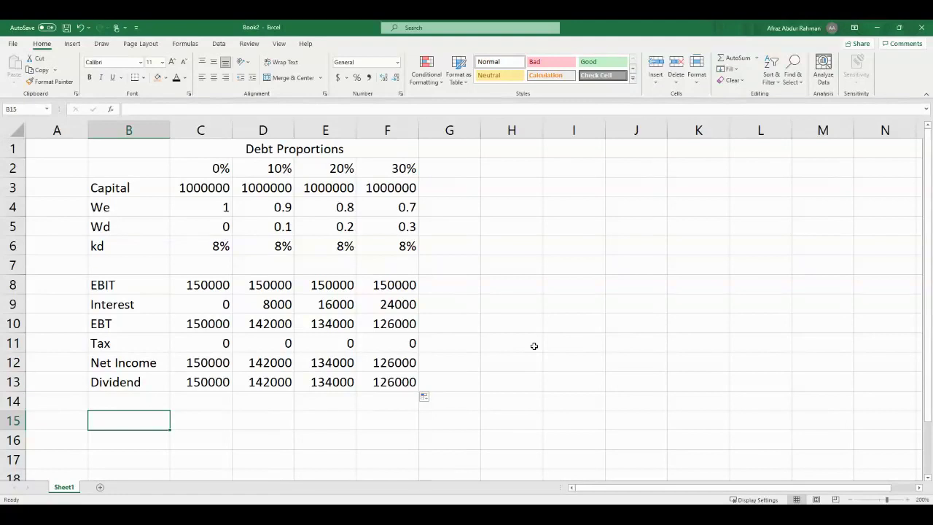
type("FCF")
key("Tab")
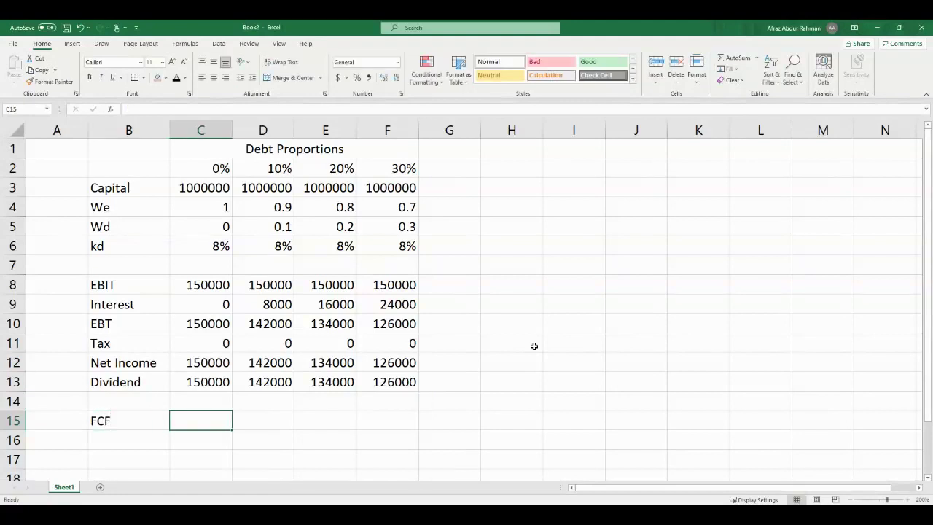
- Calculate FCF in row 15 from EBIT after tax, using =C8*(1-0) in C15 and filling it across to F15
type("=")
key("Up")
key("Up")
key("Up")
key("Up")
key("Up")
key("Up")
key("Up")
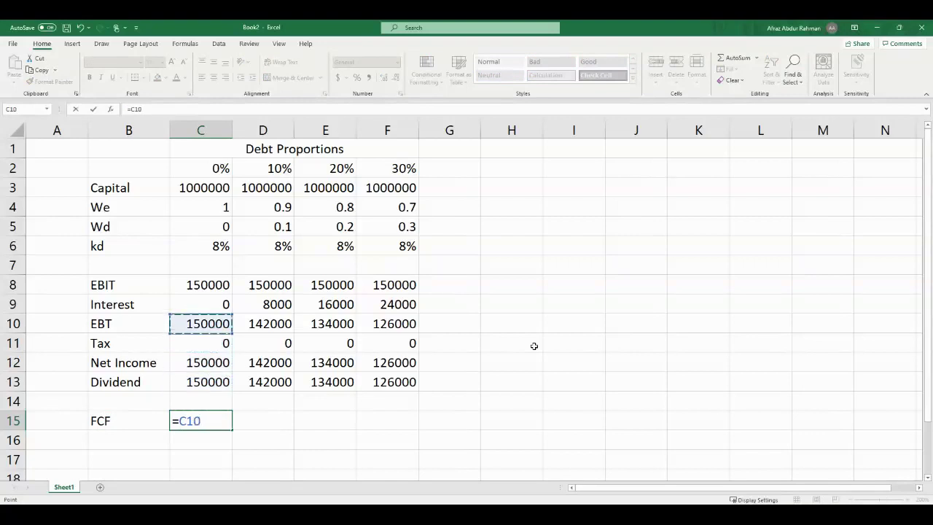
type("*")
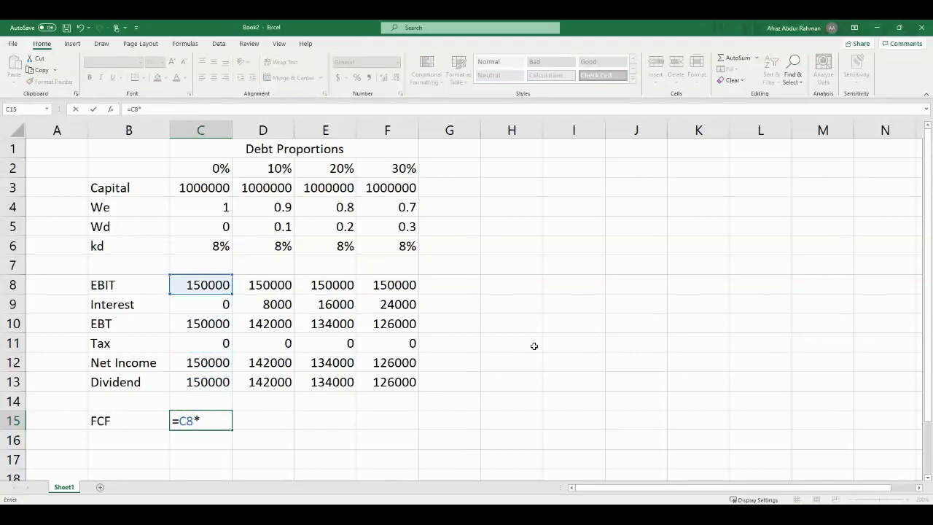
type("(1-0)")
key("Return")
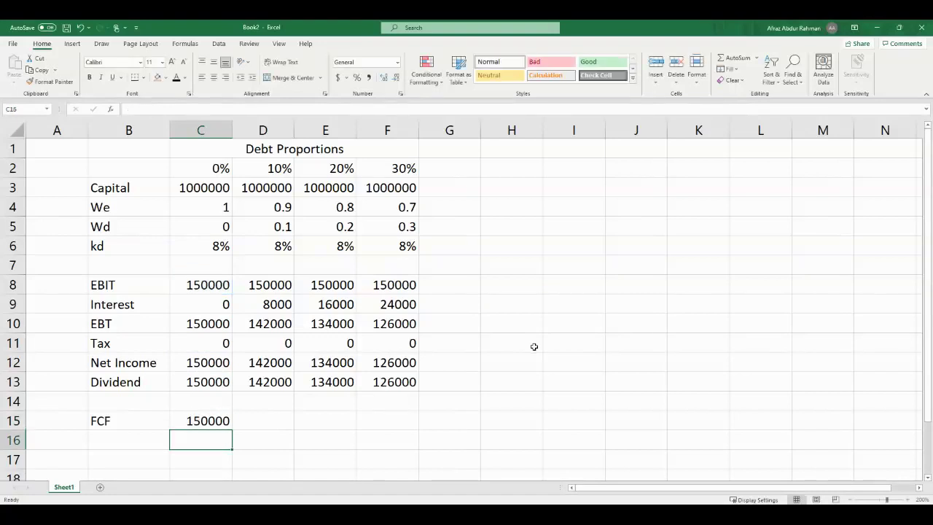
left_click(227, 420)
left_click_drag(234, 430, 405, 430)
- Add a second FCF row in row 16 from net income plus after-tax interest, using =C12+C9*(1-0) in C16 and filling it across to F16
key("Down")
key("Left")
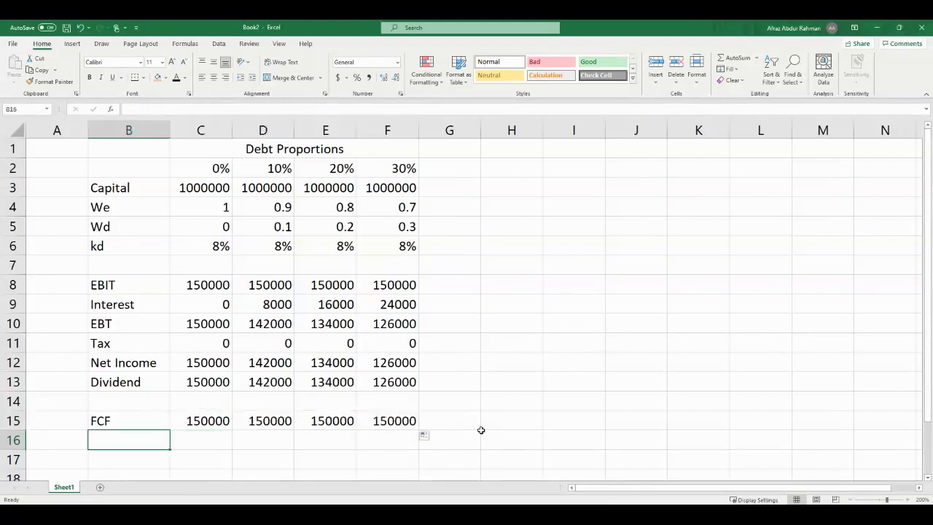
type("FCF")
key("Tab")
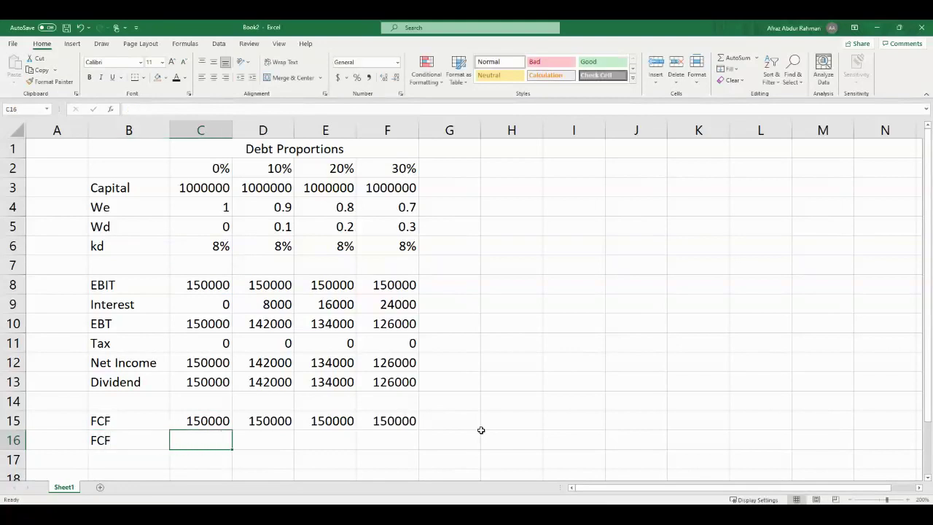
type("=")
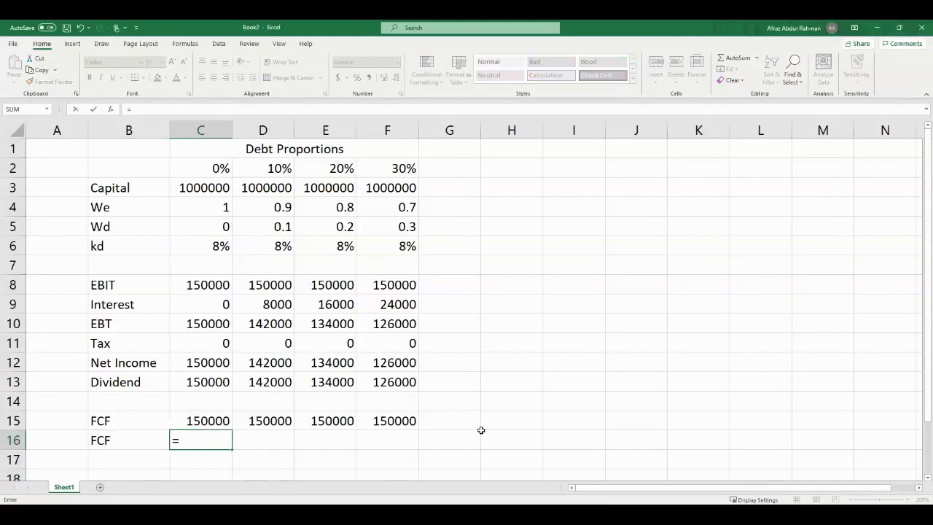
left_click(198, 359)
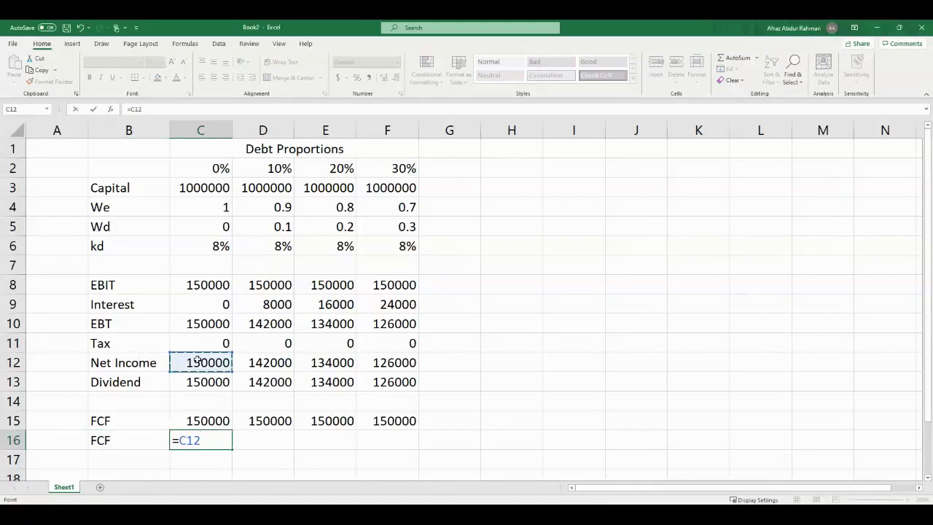
type("+")
left_click(205, 305)
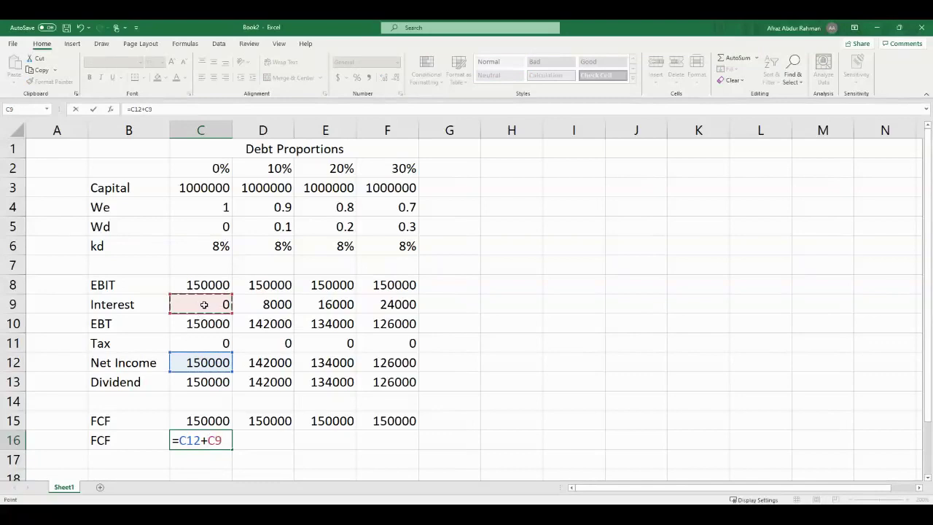
type("*(1-0)")
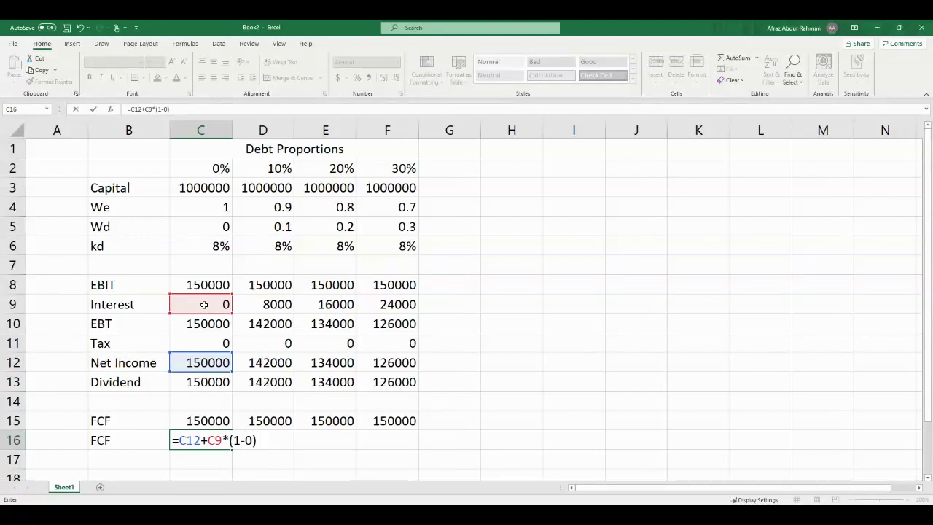
key("Return")
left_click(198, 443)
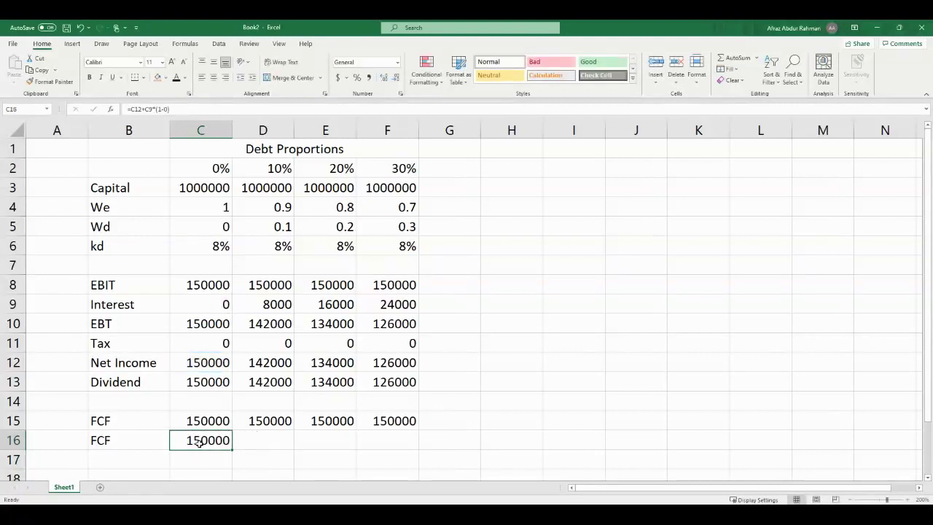
left_click_drag(233, 449, 408, 443)
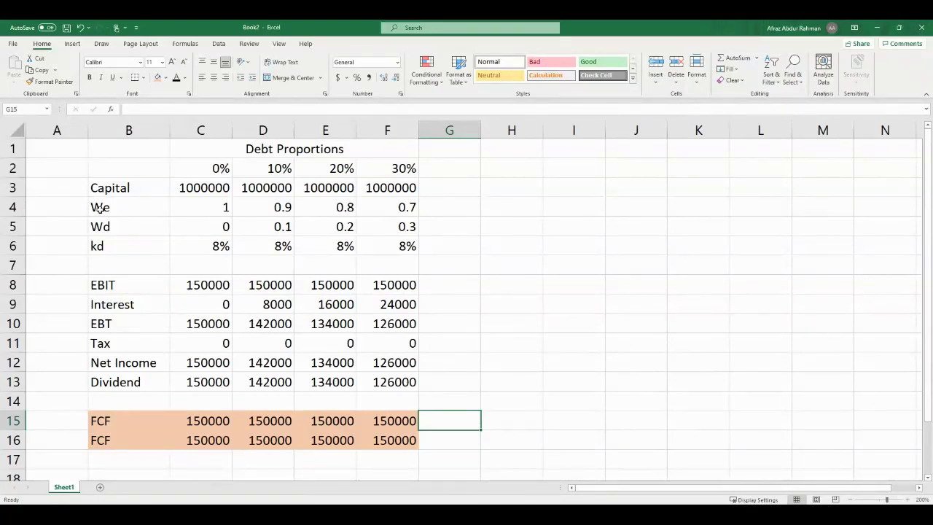
- Label B7 as ke and calculate the 0% debt cost of equity in C7 with =C13/1000000
left_click_drag(98, 207, 114, 245)
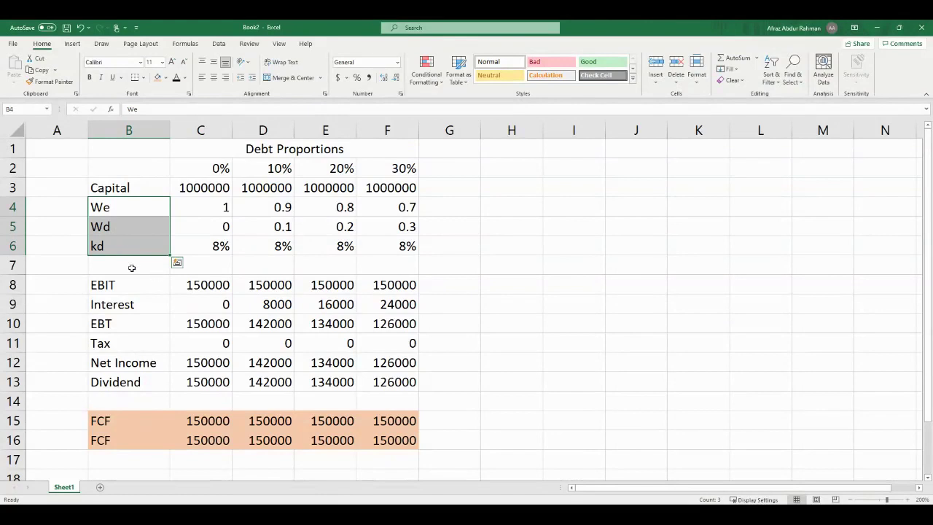
left_click(131, 267)
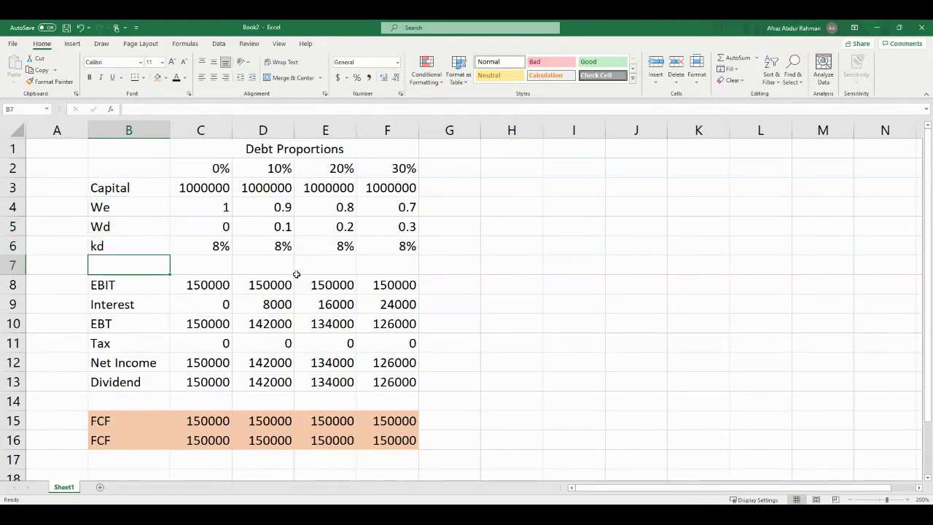
type("ke")
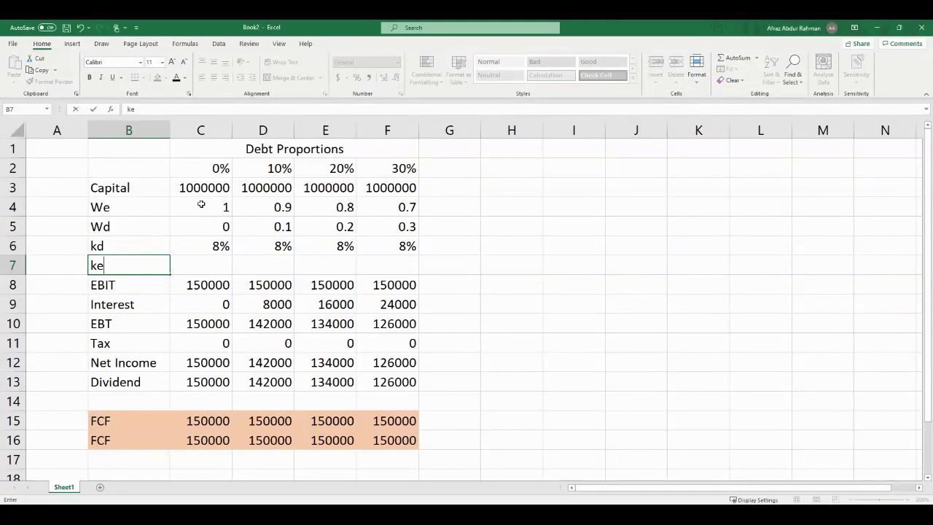
key("Tab")
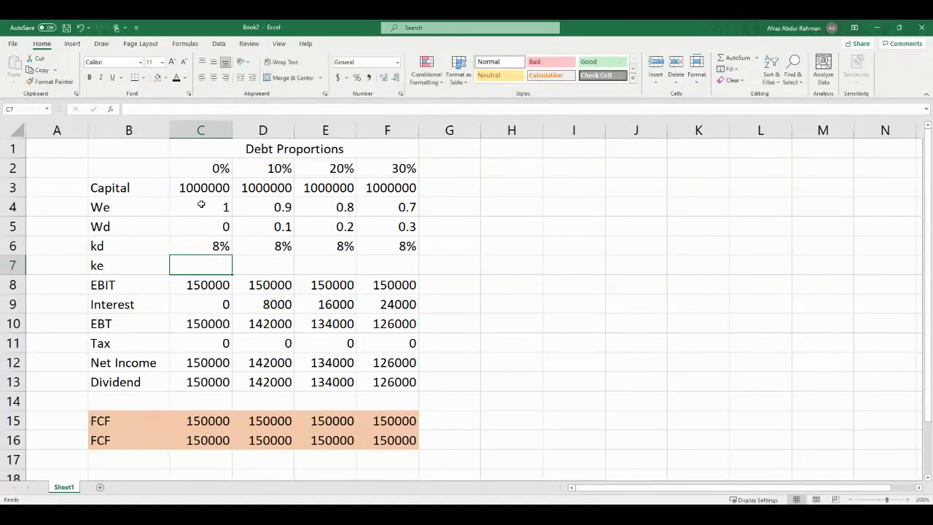
type("=")
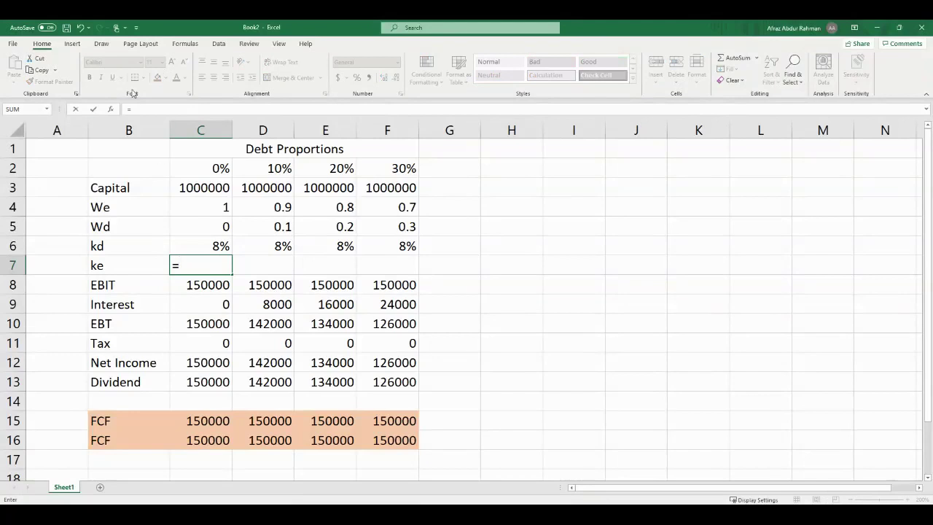
left_click(209, 385)
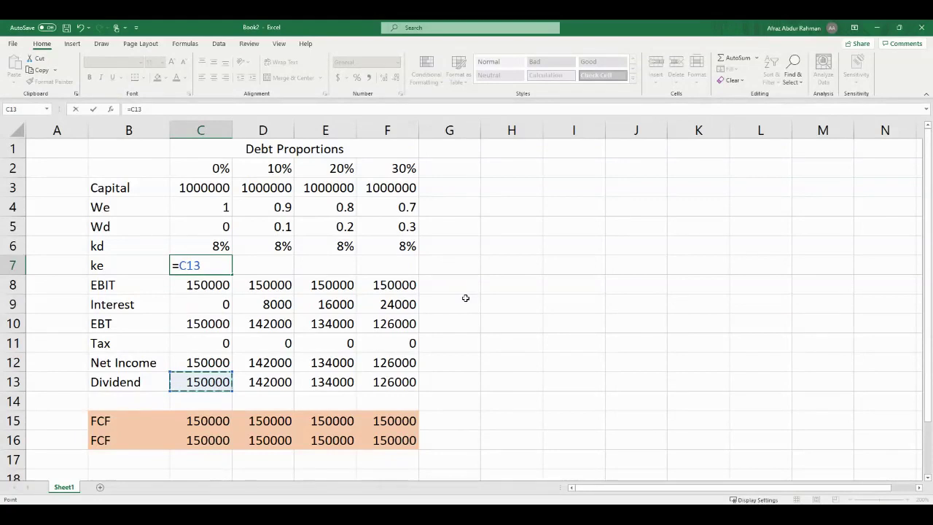
type("/1000000")
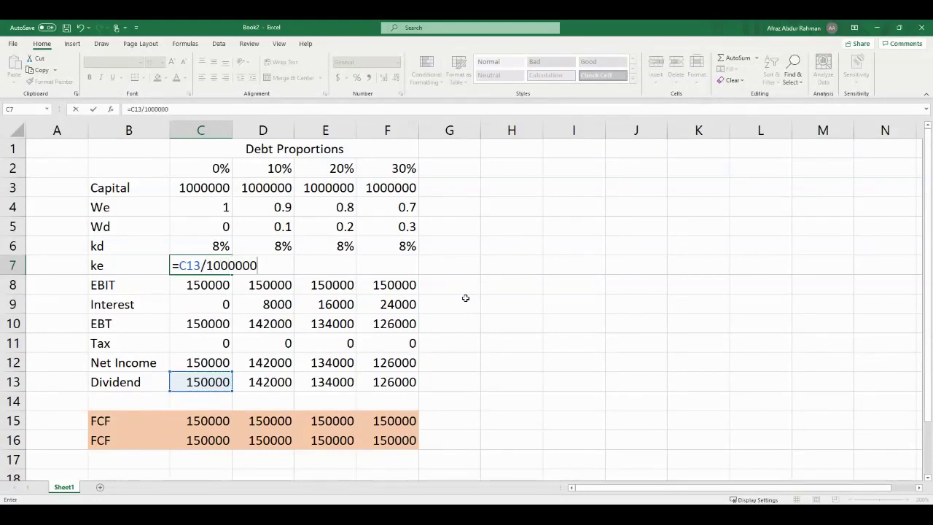
key("Return")
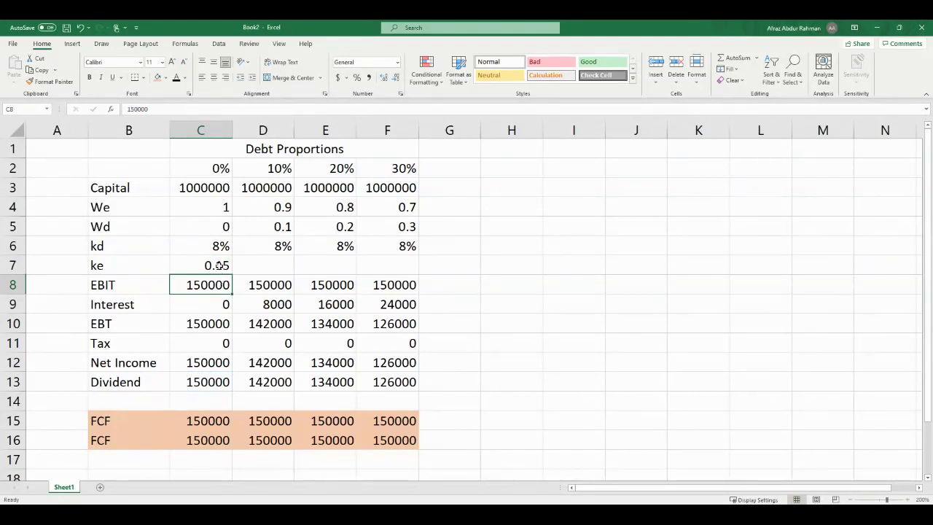
- Calculate the cost of equity for 10% debt in D7 with =D13/900000
left_click(262, 265)
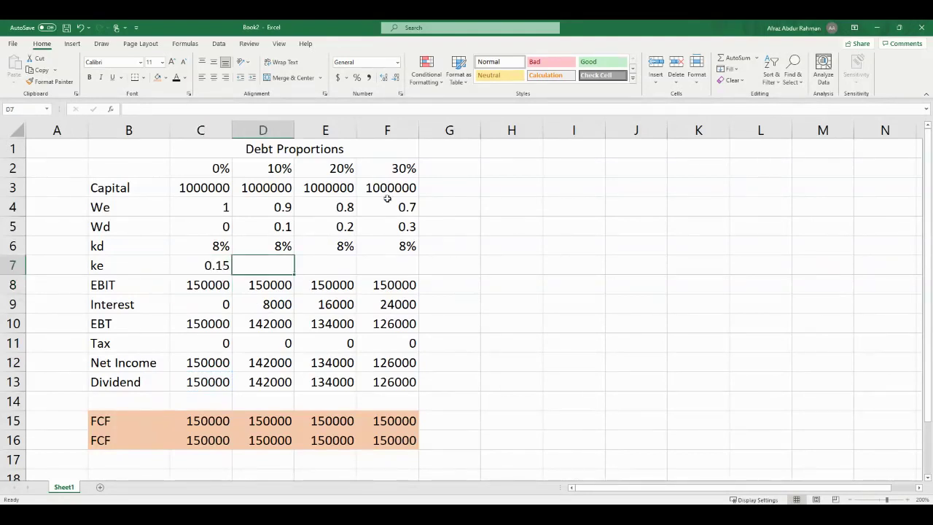
left_click(262, 209)
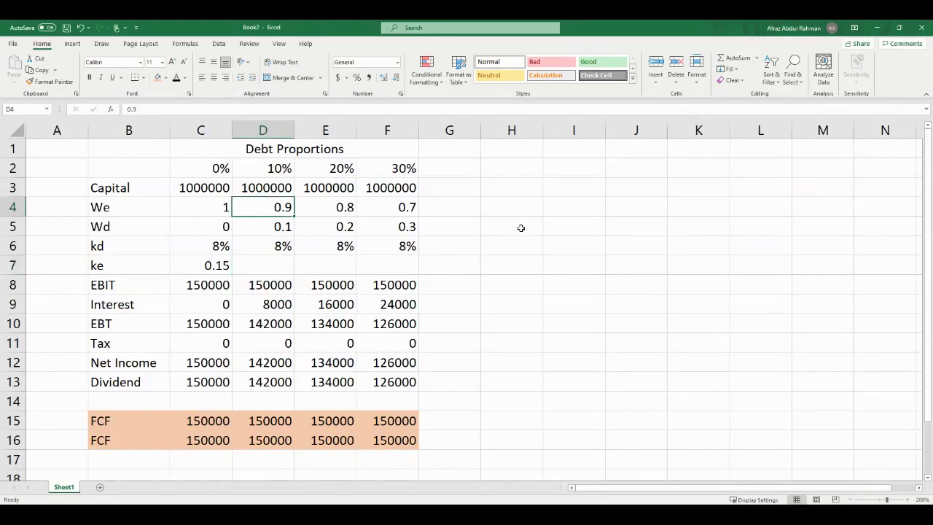
left_click(267, 270)
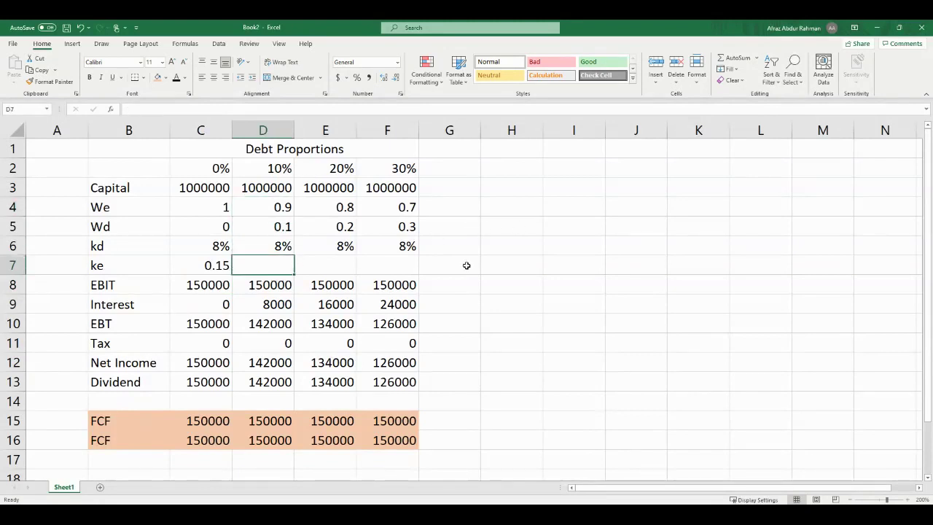
type("=")
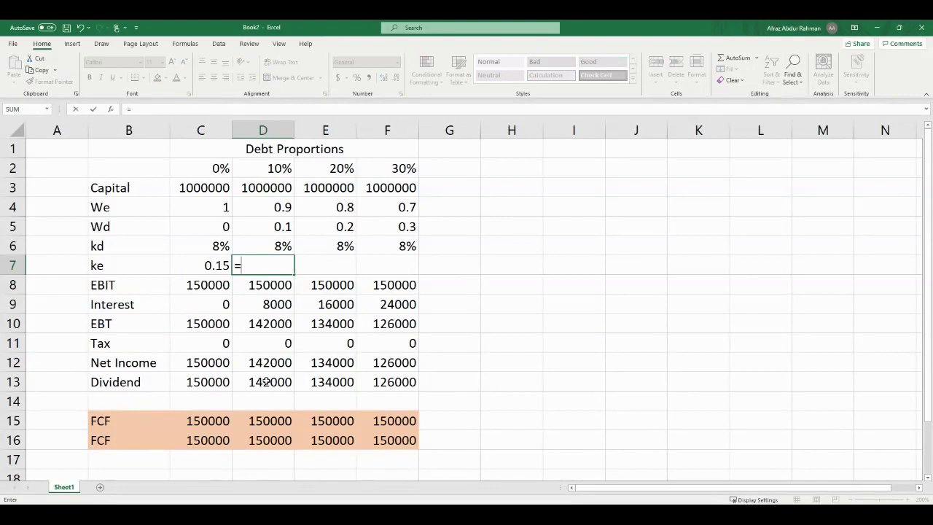
left_click(267, 382)
type("/")
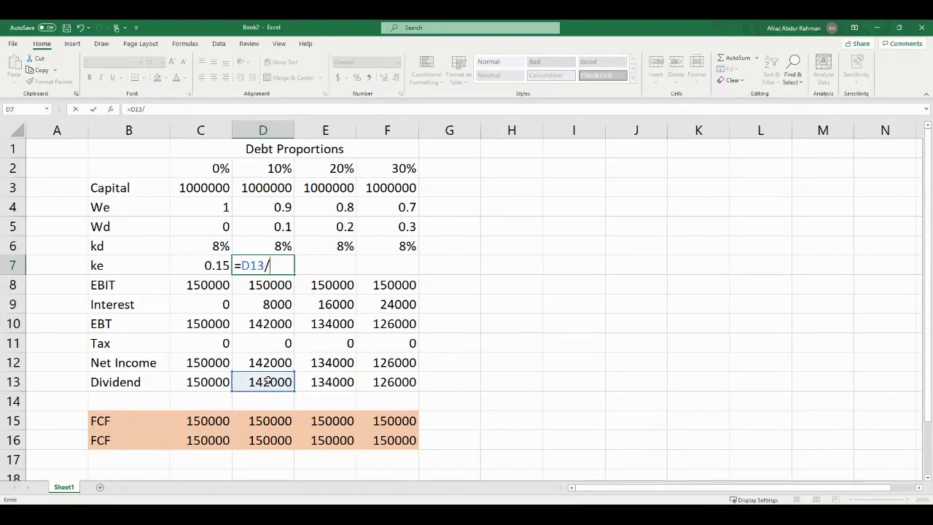
type("900000")
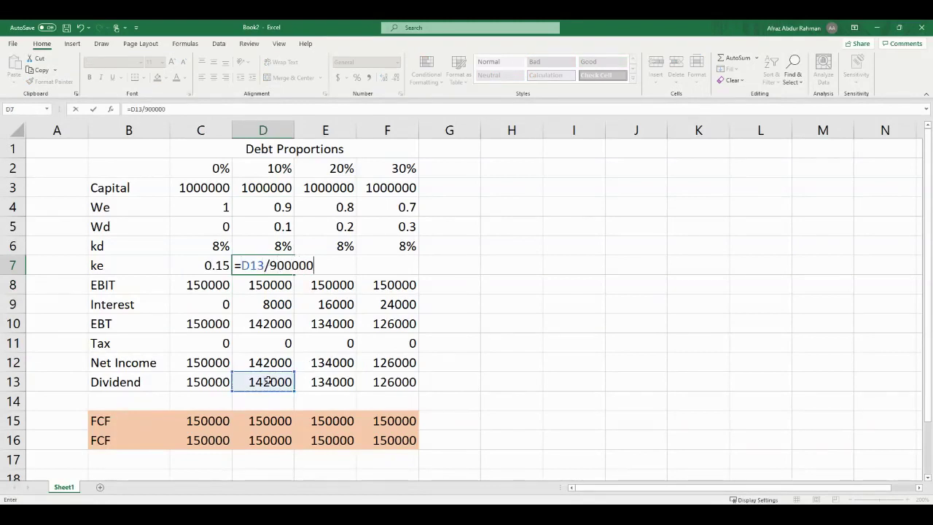
key("Return")
- Calculate ke in E7 and F7 for 20% and 30% debt, dividing each dividend by that column's equity capital
left_click(308, 270)
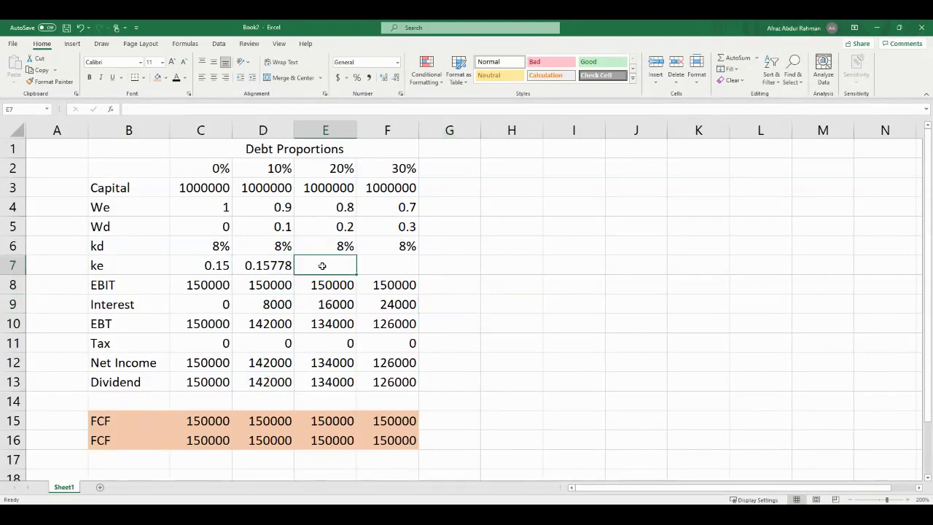
left_click_drag(323, 266, 387, 265)
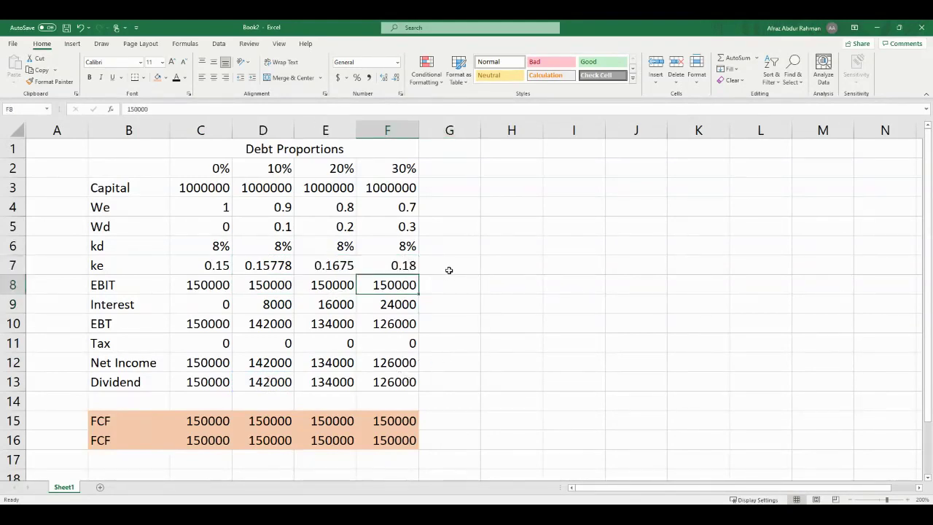
left_click(450, 271)
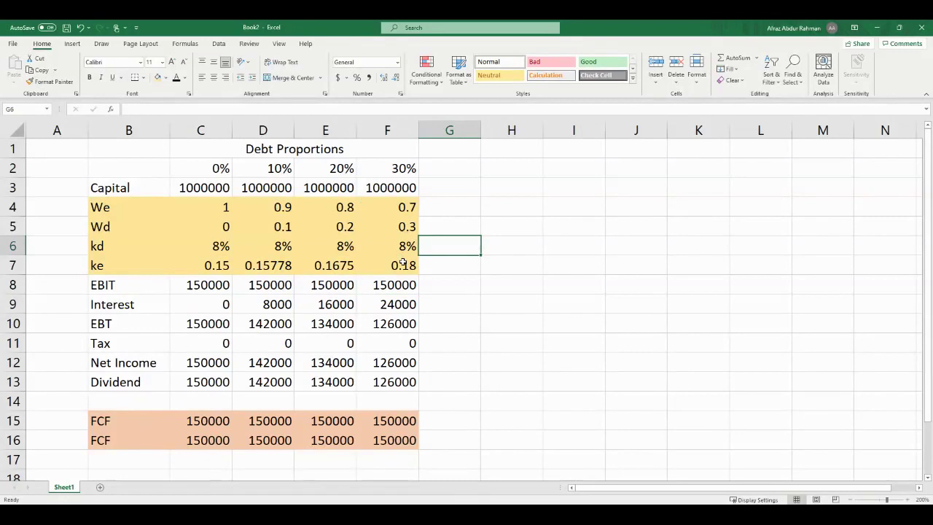
- Label B17 as WACC and calculate the 0% debt WACC in C17 with =C4*C7+C5*C6
left_click(129, 460)
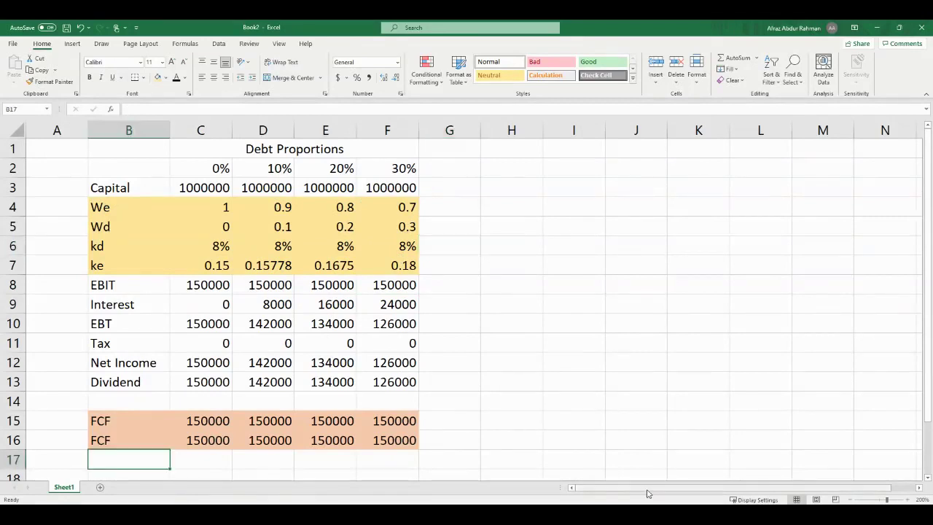
type("WACC")
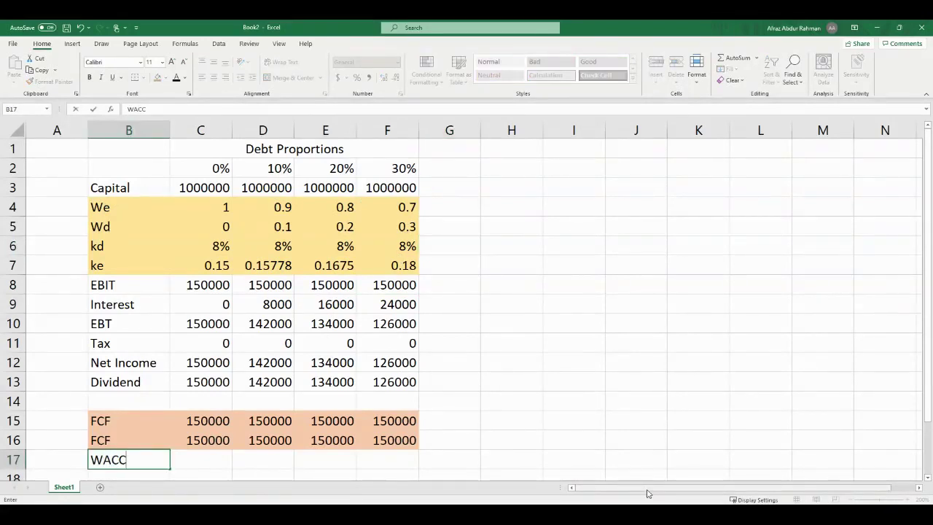
key("Tab")
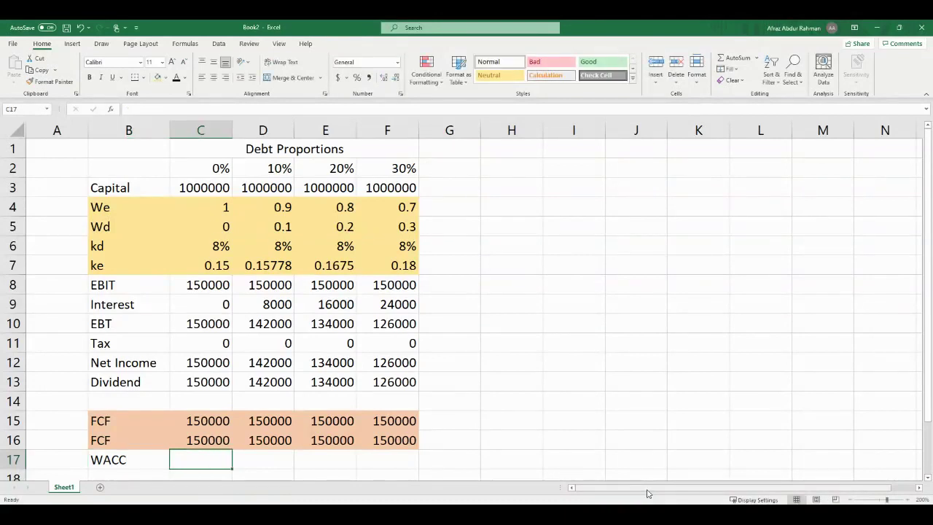
type("=")
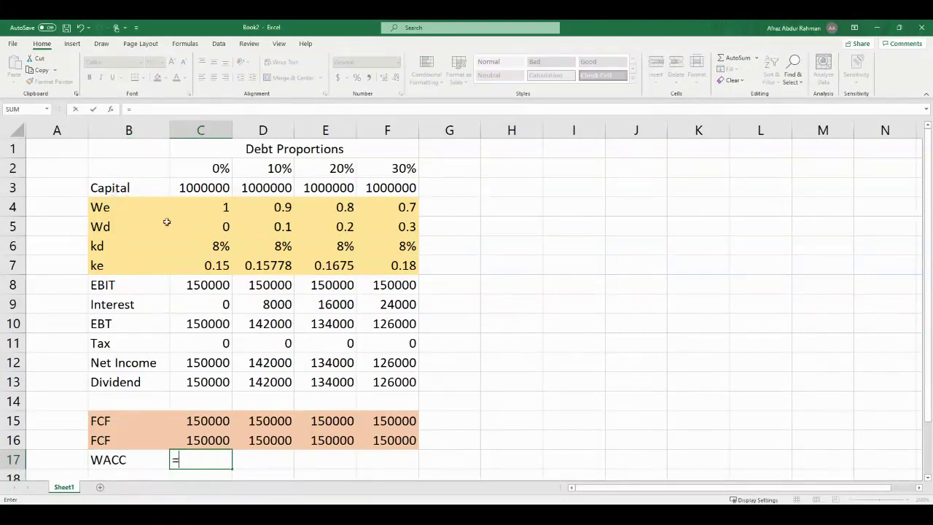
left_click(200, 208)
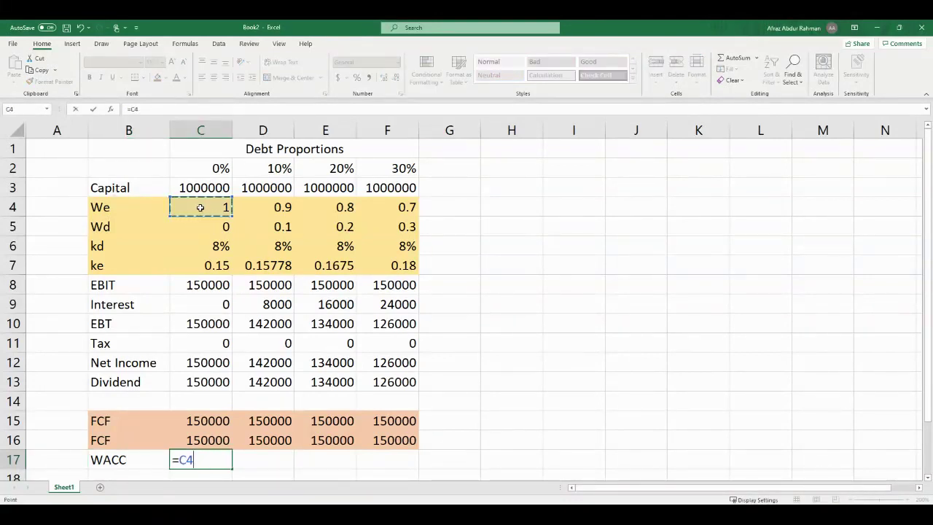
type("*")
left_click(216, 269)
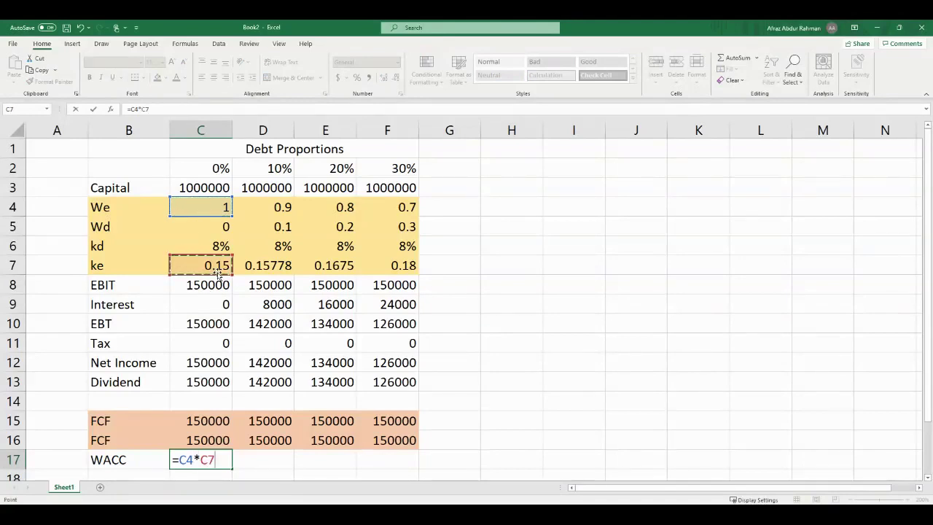
type("+")
left_click(214, 227)
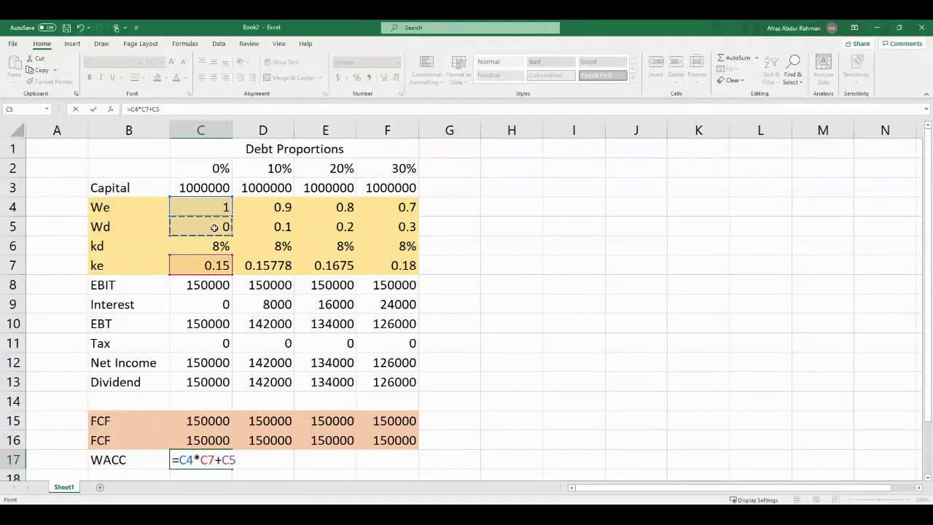
type("*")
left_click(183, 245)
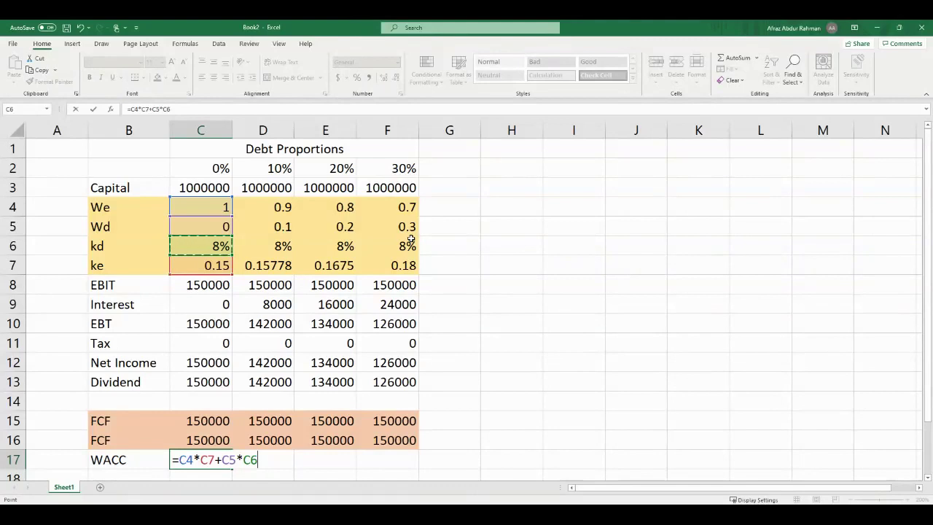
key("Return")
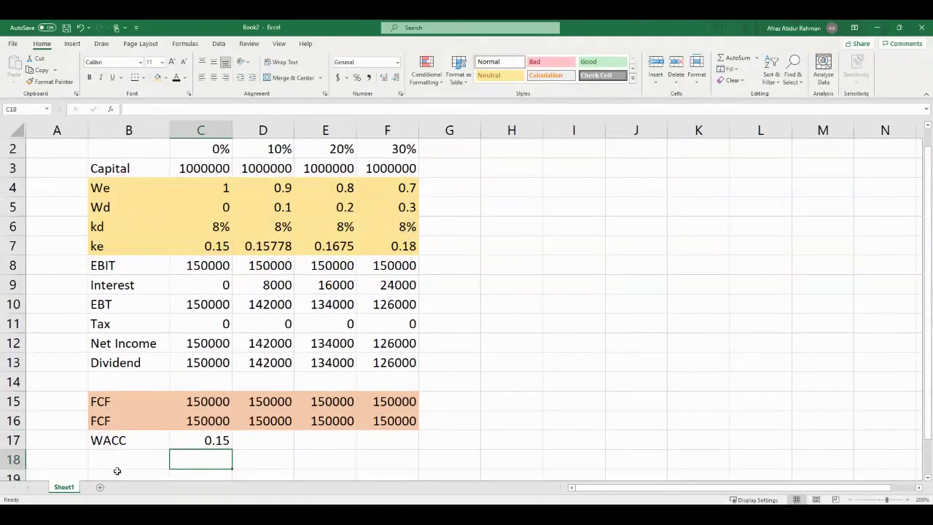
- Fill the WACC formula from C17 across to F17 and format the row as whole percentages with the FCF rows' orange shading
left_click(195, 440)
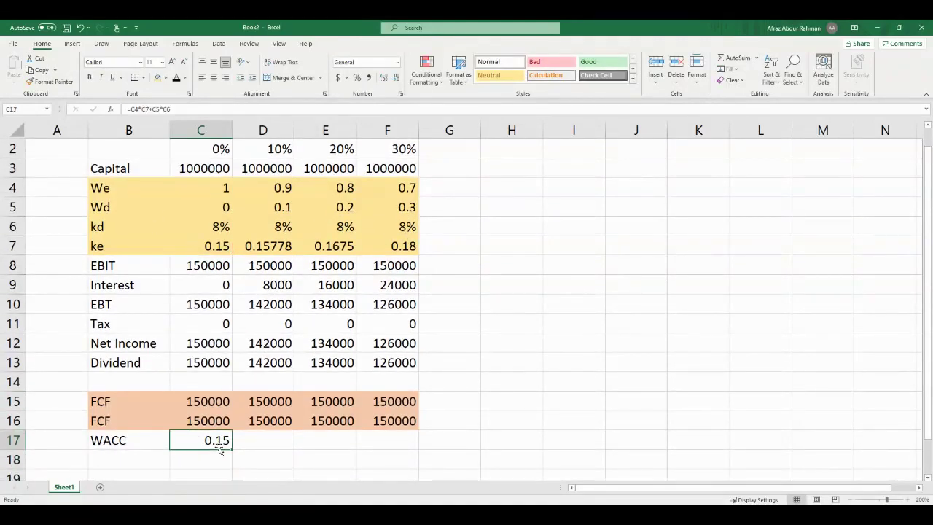
left_click(221, 248)
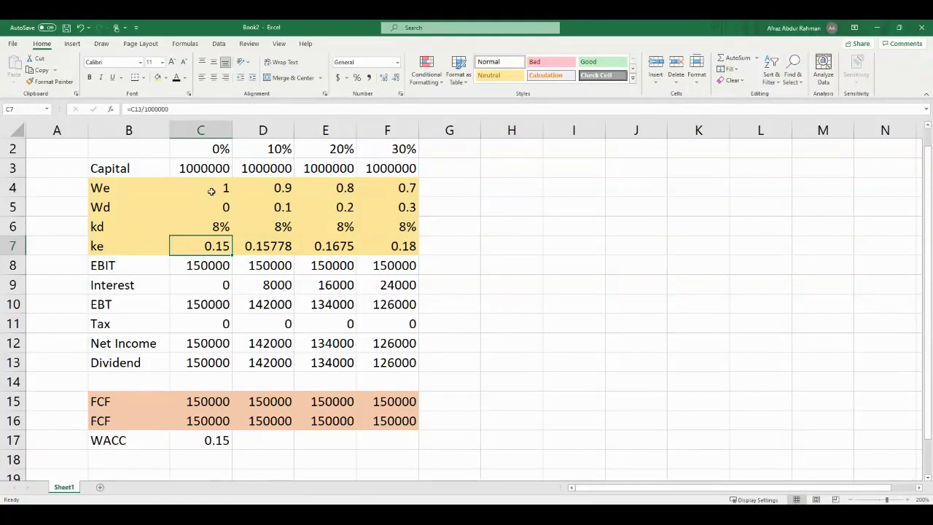
key("ctrl+End")
left_click(199, 446)
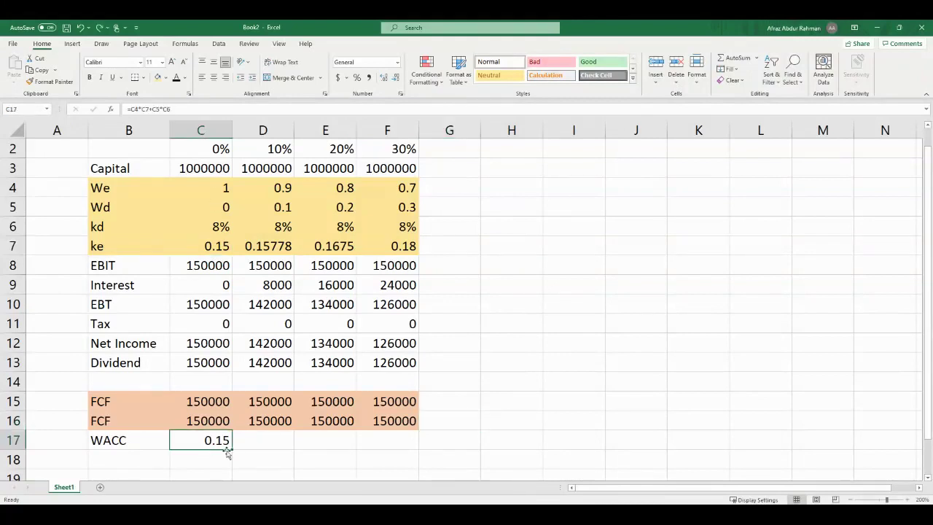
left_click_drag(232, 449, 408, 448)
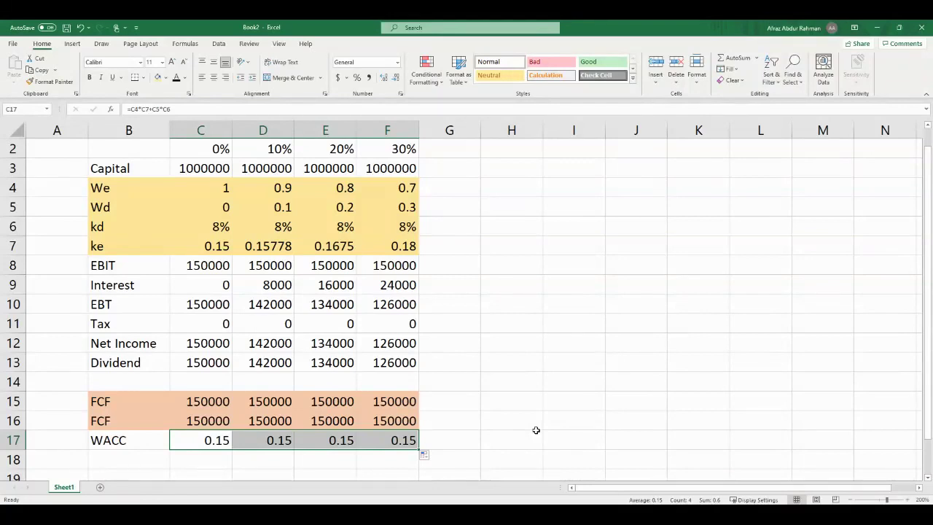
key("ctrl+shift+5")
left_click(469, 444)
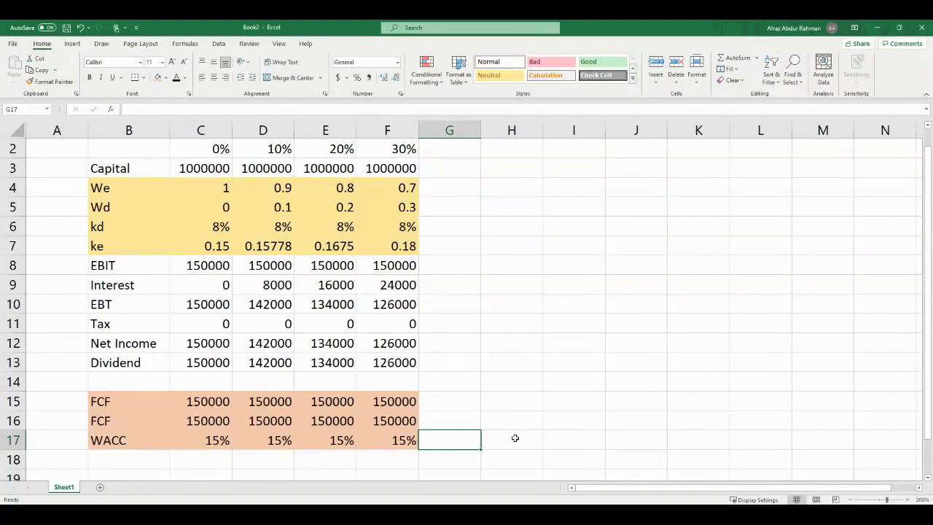
- Compare the debt proportions in C2:F2 with the cost of equity values in C7:F7
left_click_drag(221, 150, 423, 162)
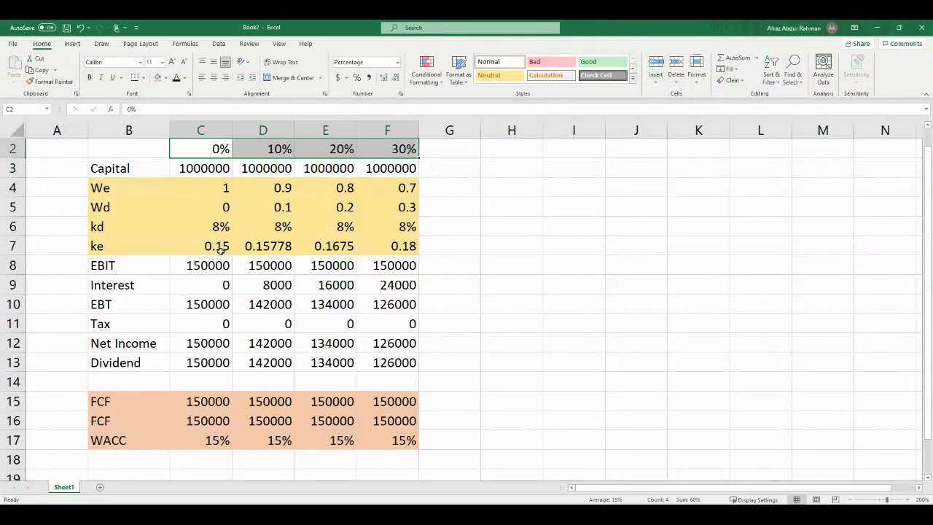
left_click_drag(221, 250, 410, 251)
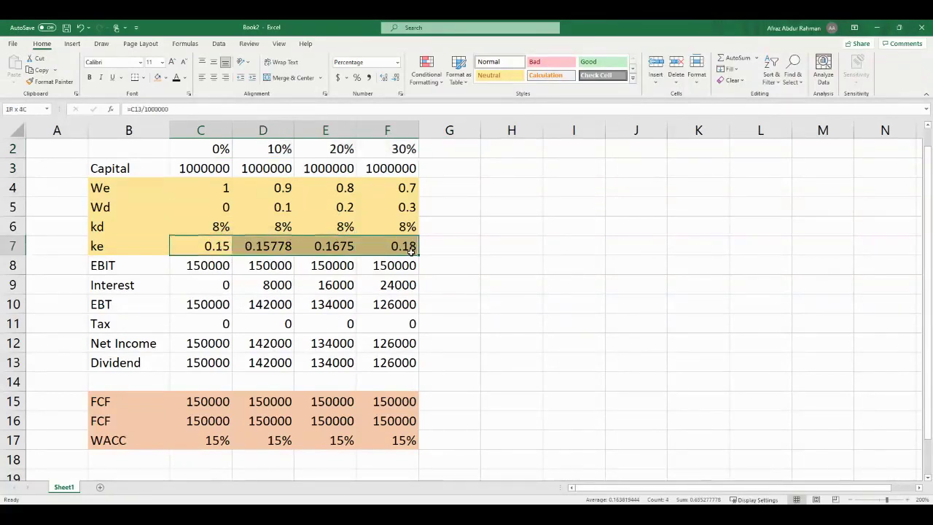
left_click(459, 234)
left_click(219, 250)
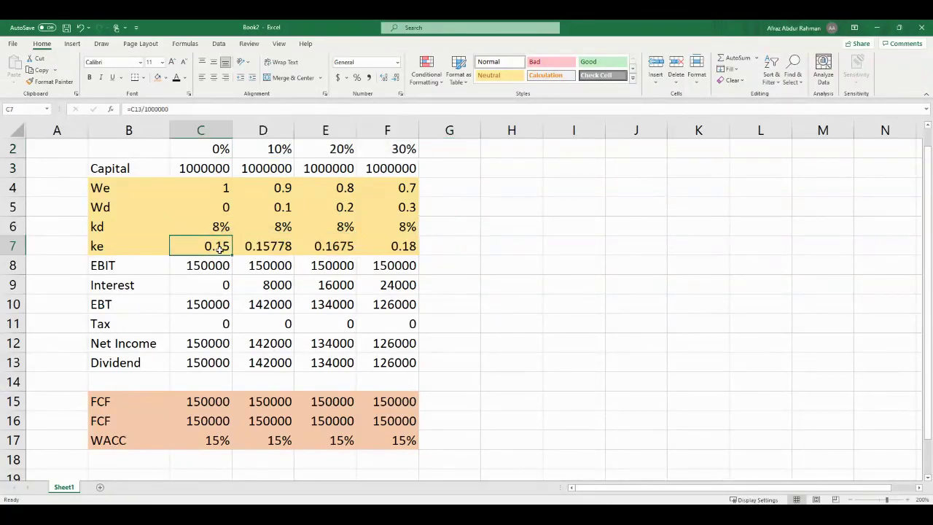
left_click_drag(219, 249, 376, 247)
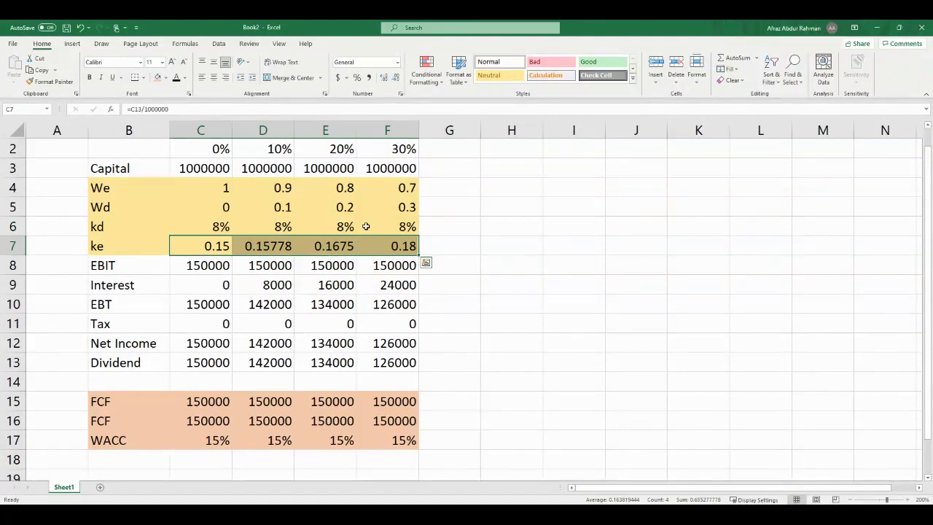
left_click_drag(219, 147, 372, 149)
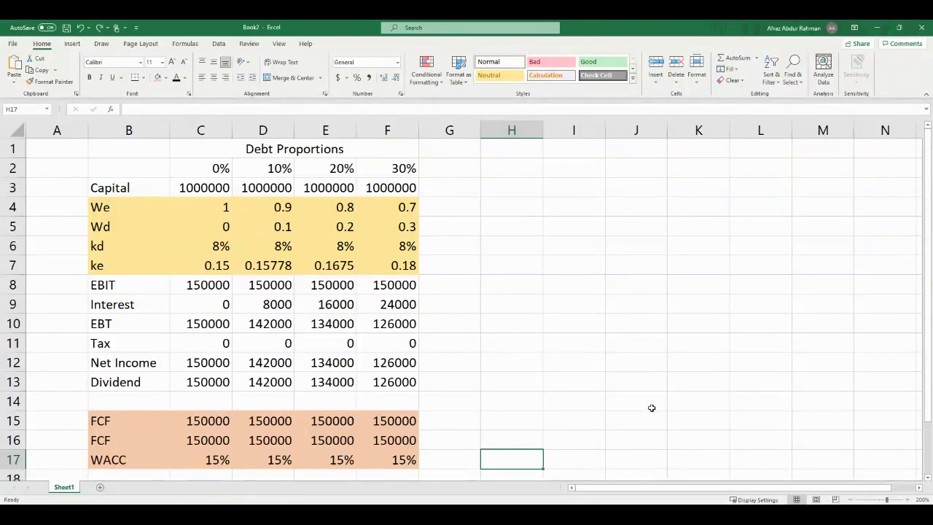
- Review the FCF values in C15:F15 and the WACC in C17 as inputs for valuing the firm
key("Down")
key("Left")
key("Left")
key("Left")
key("Left")
key("Left")
key("Left")
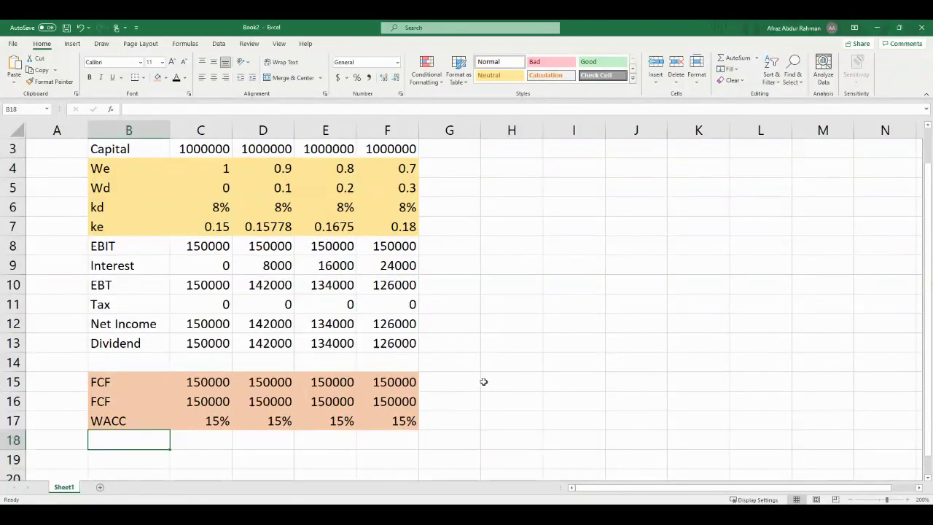
left_click(203, 384)
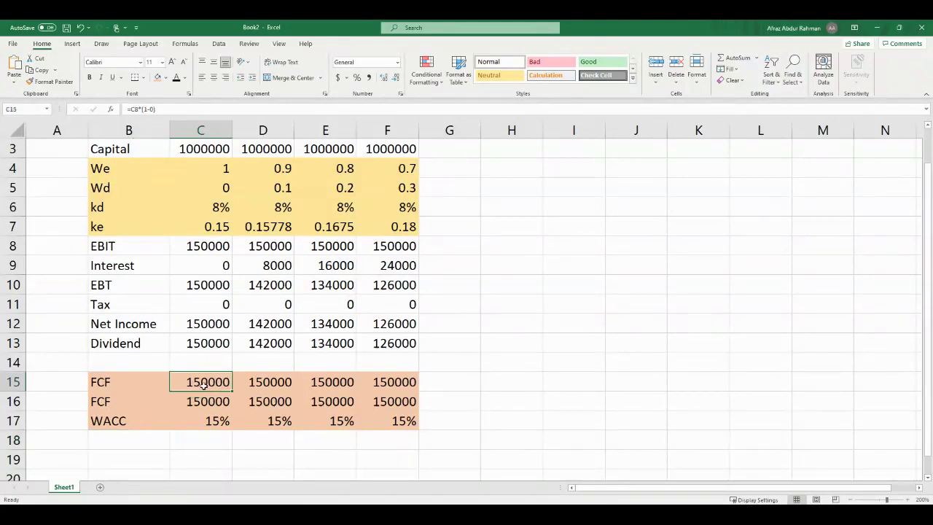
left_click_drag(204, 384, 394, 383)
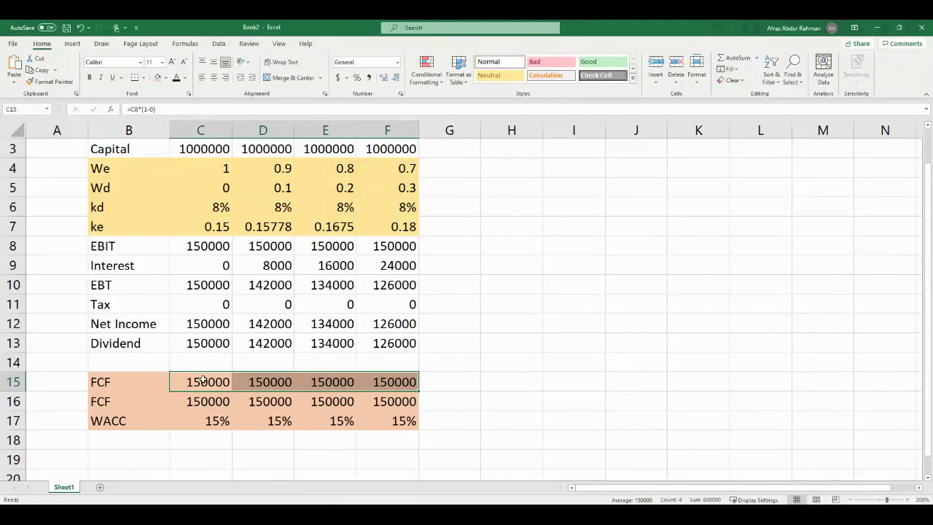
left_click(203, 423)
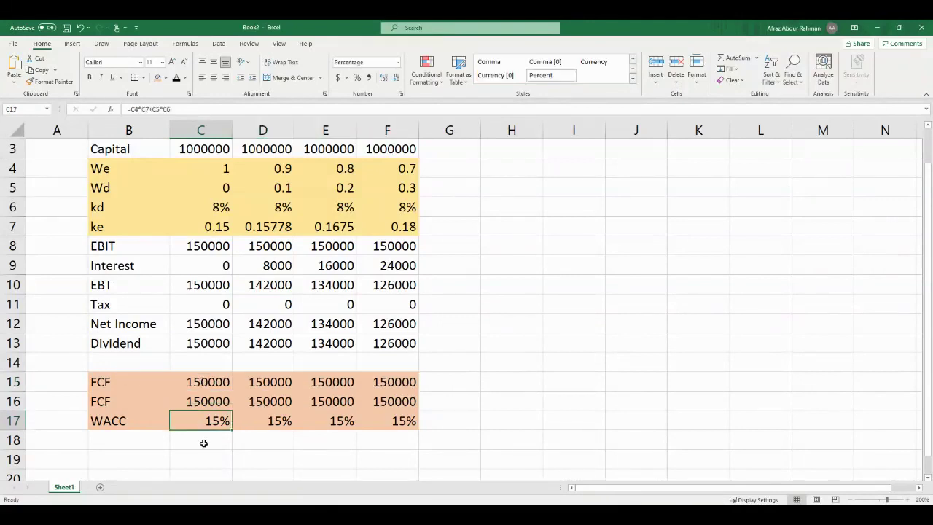
- Label B18 as Value and calculate the 0% debt firm value in C18 with =C15/C17
left_click(128, 442)
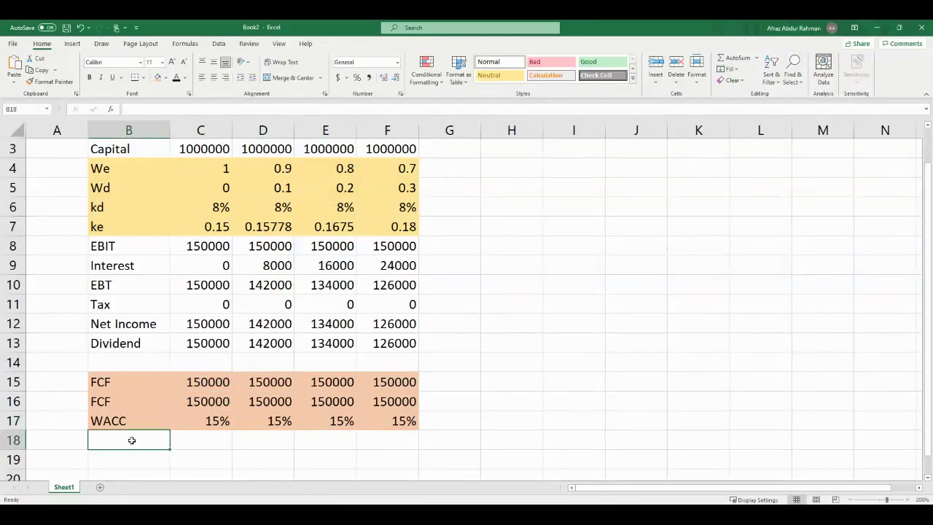
type("Value")
key("Tab")
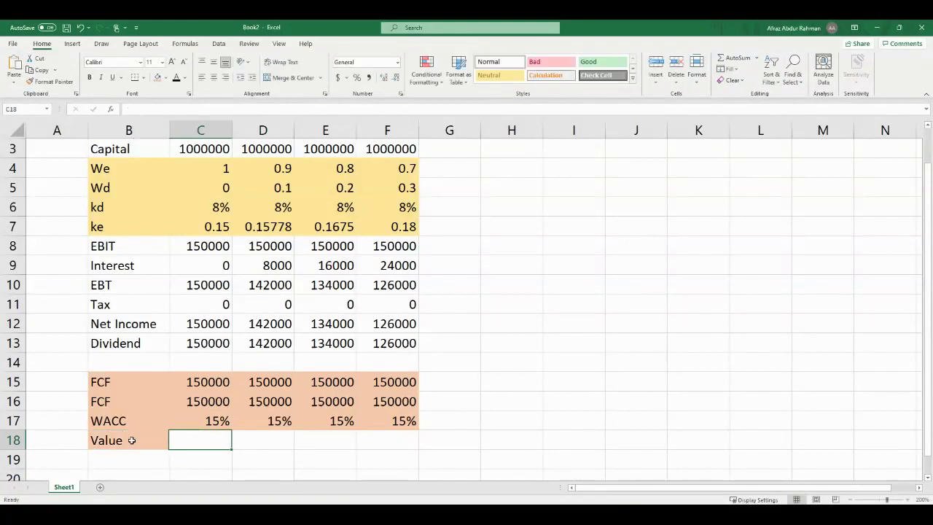
type("=")
key("Up")
key("Up")
key("Up")
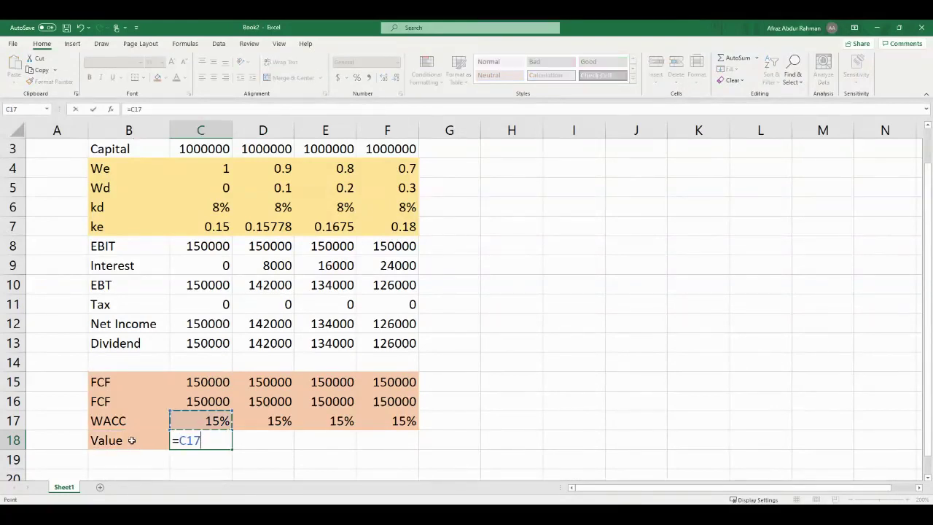
type("/")
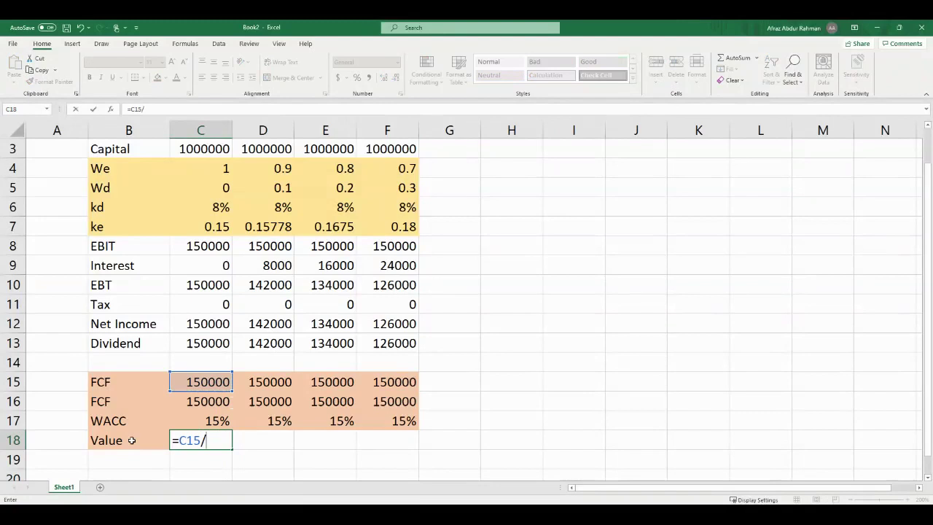
left_click(205, 422)
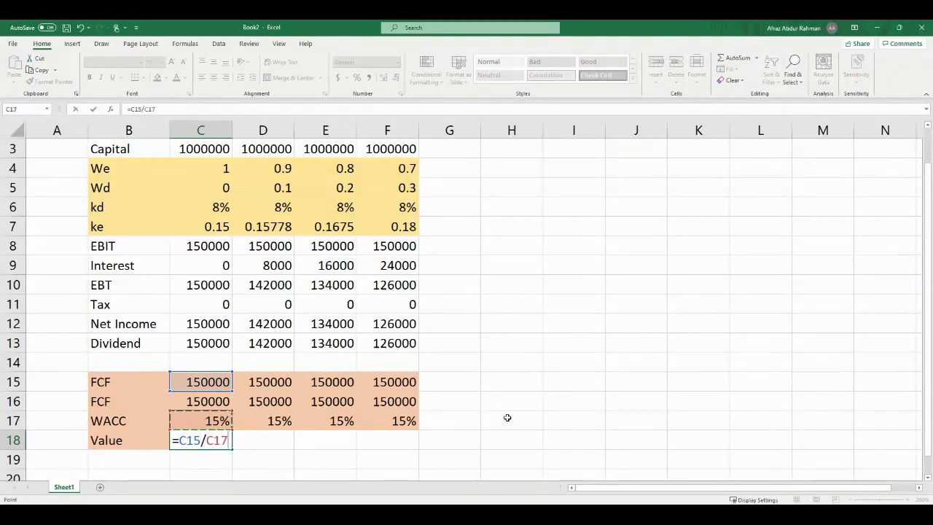
key("Return")
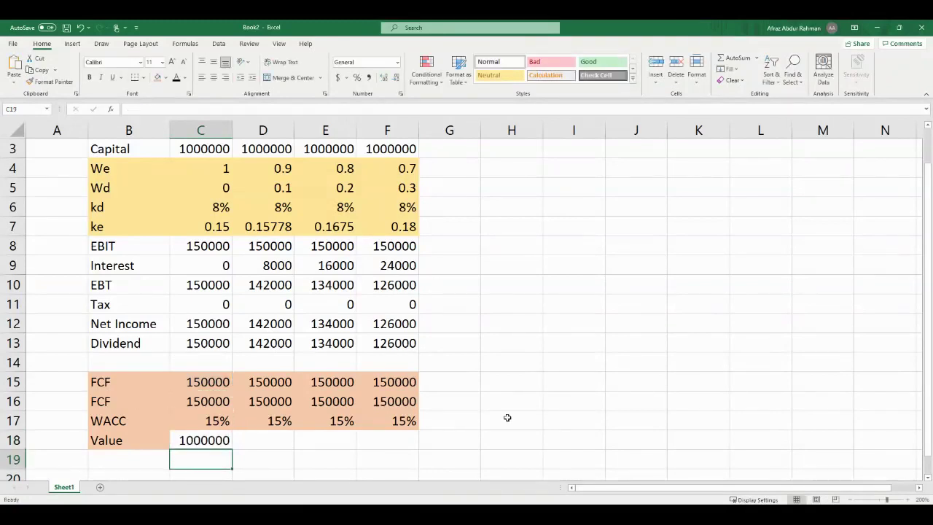
- Fill the Value formula from C18 across to F18 and give the results the orange shading of the rows above
left_click(223, 441)
left_click_drag(232, 449, 410, 446)
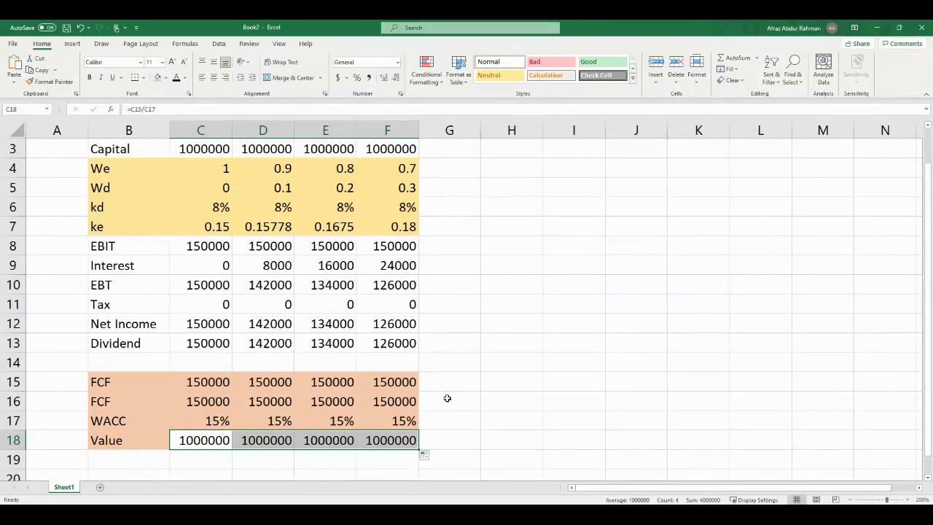
left_click(449, 440)
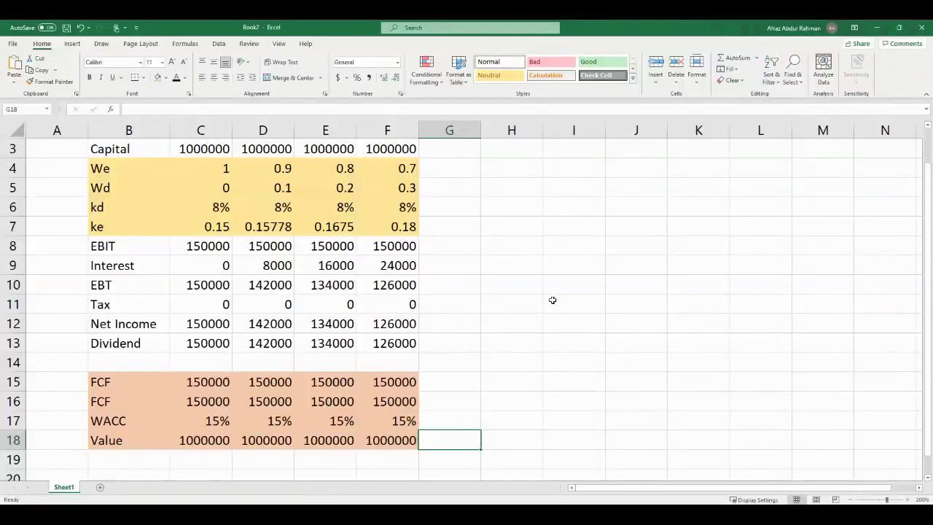